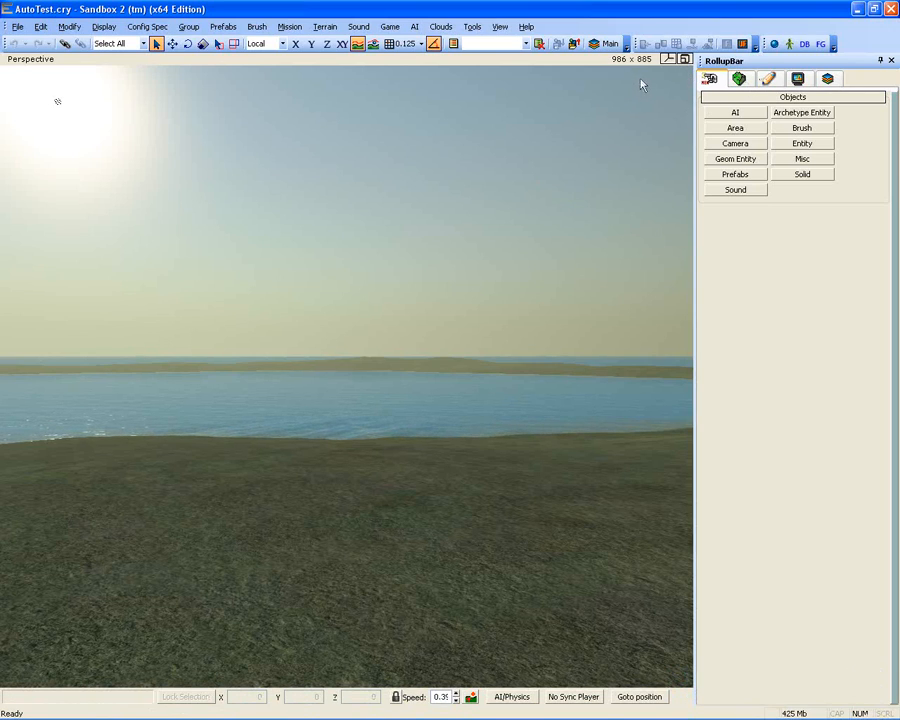
# Create a particle library named tutorial and add a particle named fire in a group called group
pyautogui.click(804, 44)
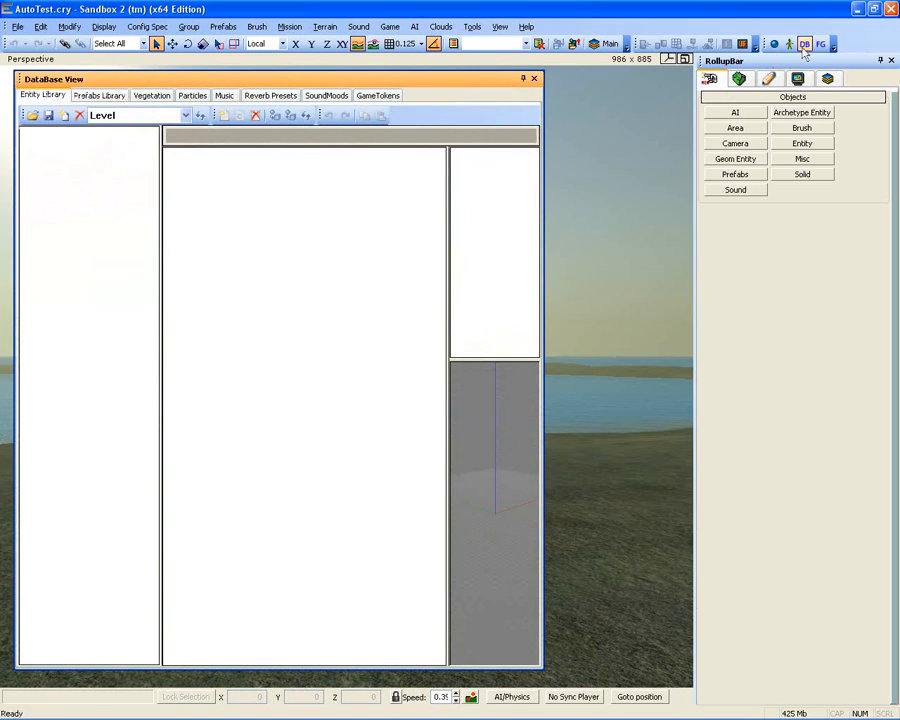
pyautogui.click(193, 96)
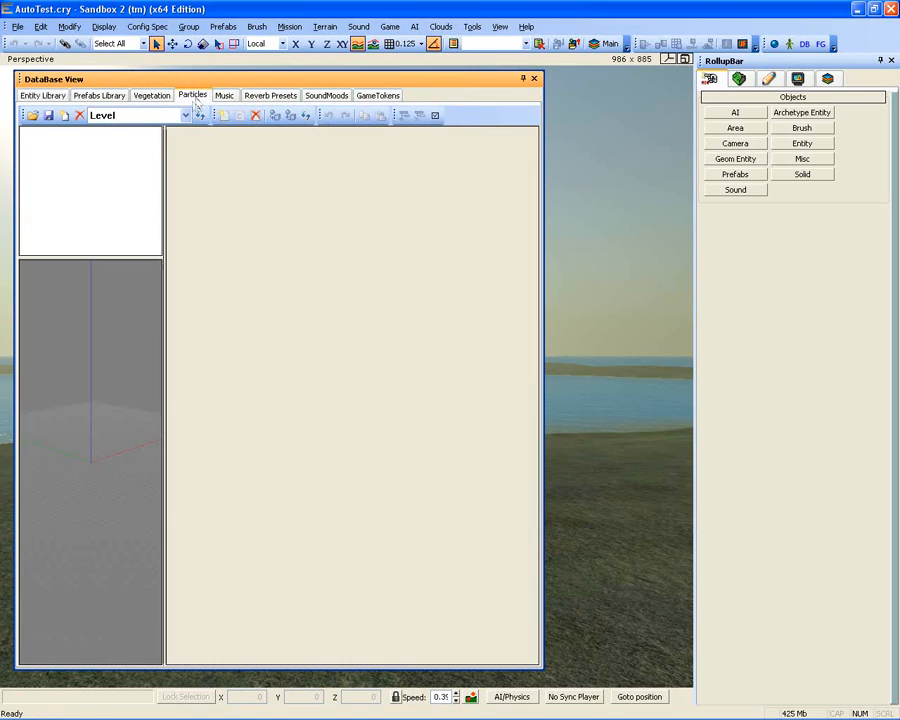
pyautogui.click(64, 115)
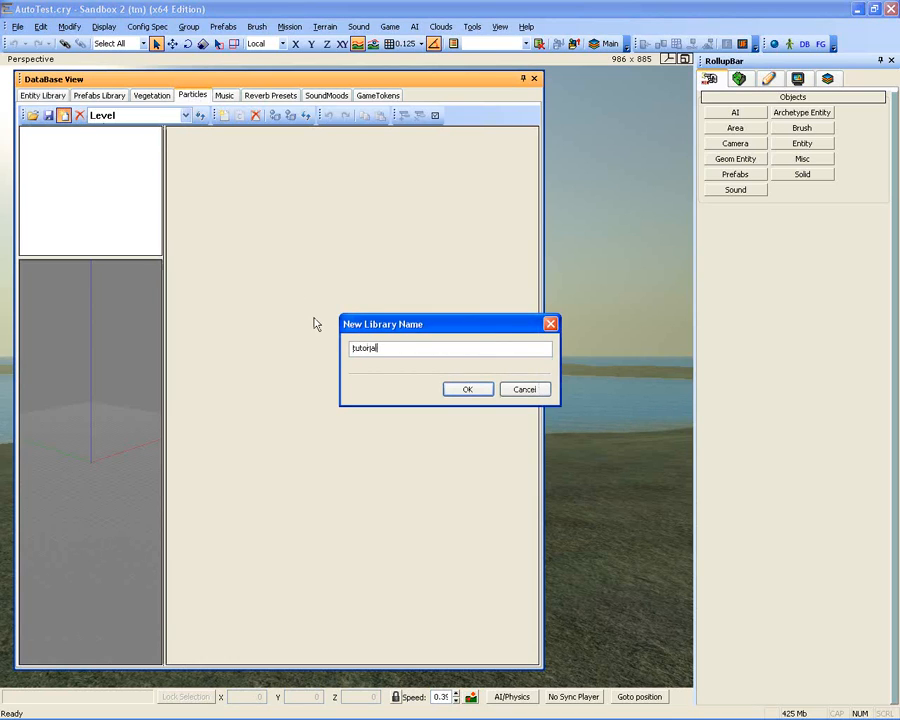
pyautogui.click(467, 389)
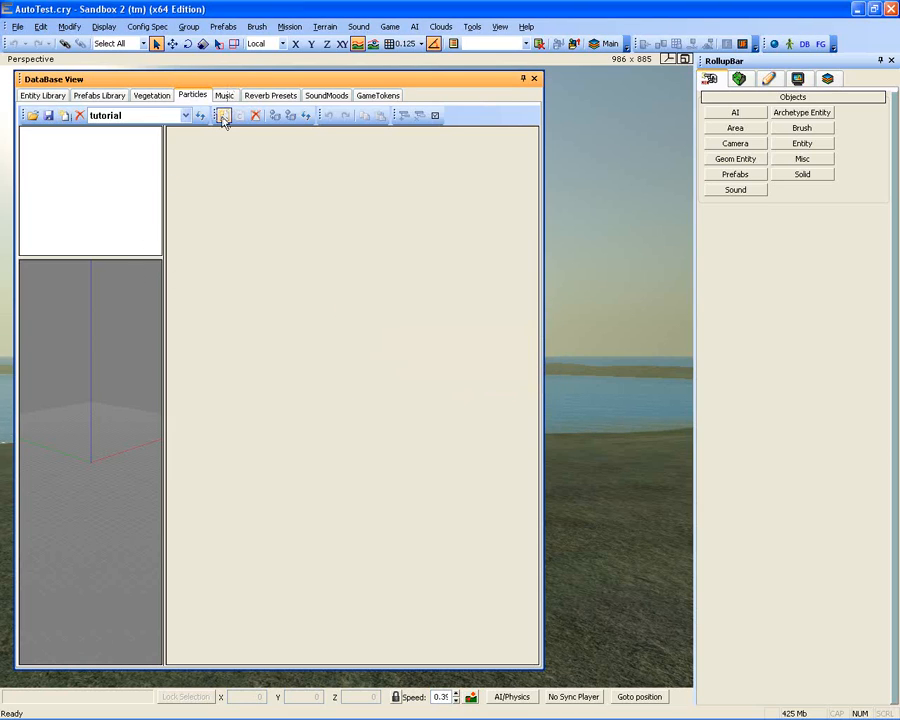
pyautogui.click(223, 116)
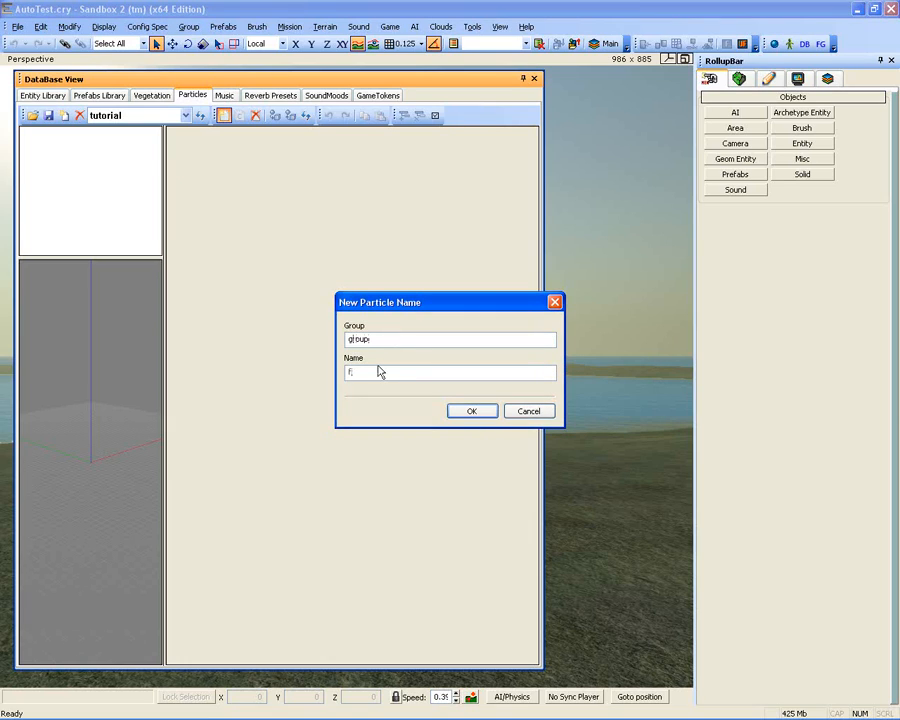
pyautogui.click(472, 411)
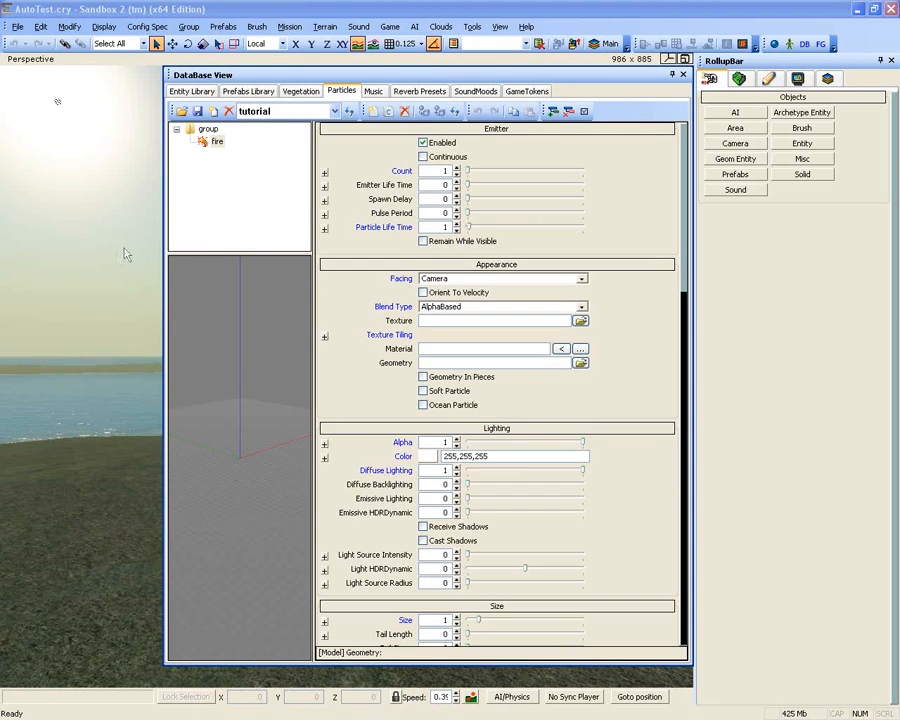
# Make the fire emitter continuous with a count of 10 and a particle life time of 1.5 with 0.4 random variation
pyautogui.click(440, 145)
pyautogui.click(444, 171)
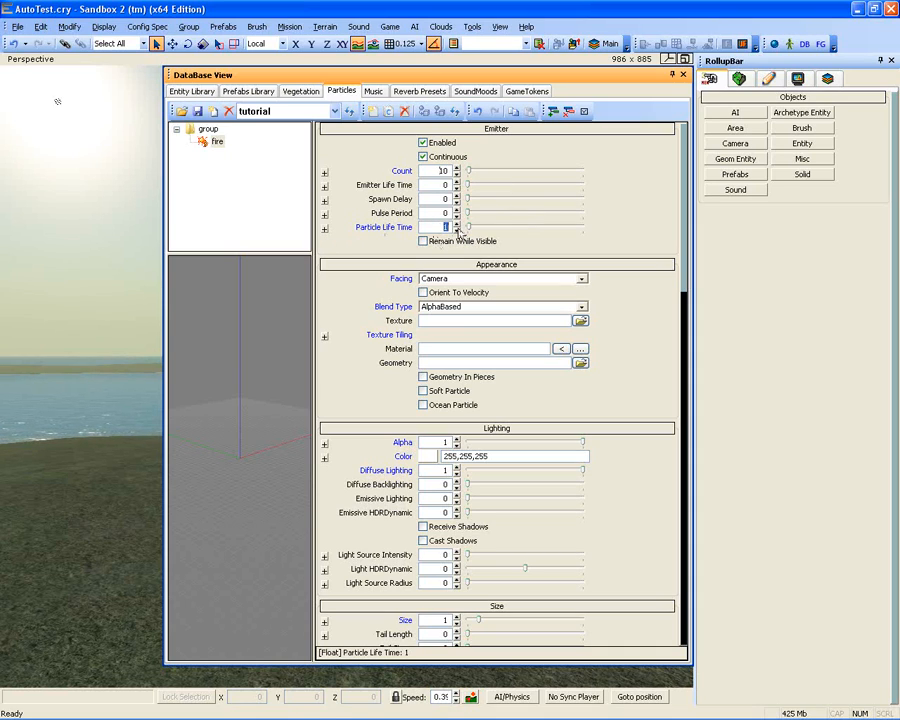
pyautogui.click(324, 228)
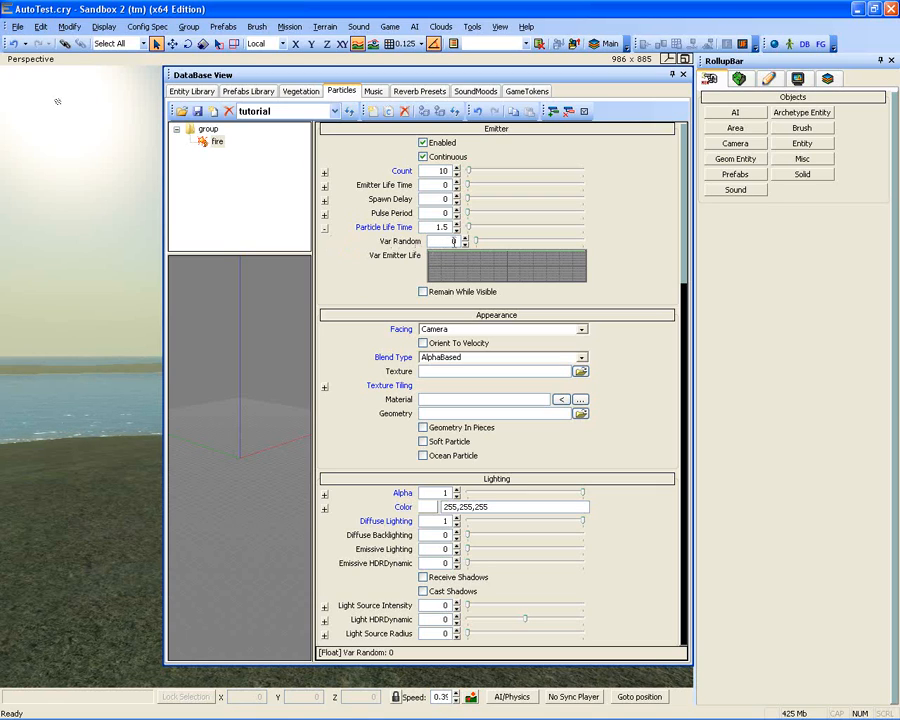
pyautogui.doubleClick(453, 241)
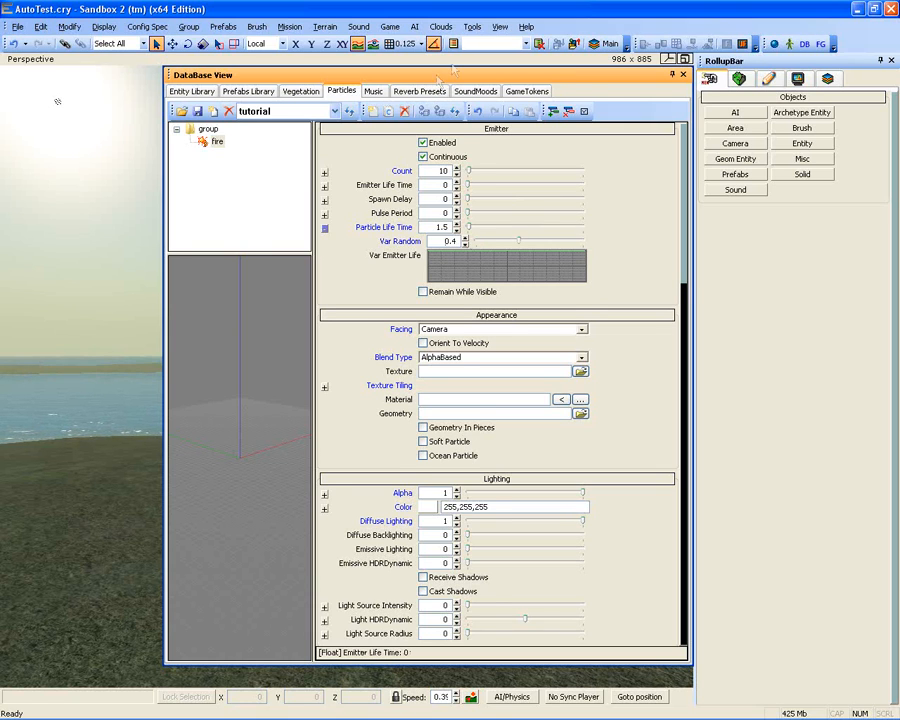
# Assign the sprite texture fire_ball6.dds to the fire particle
pyautogui.moveTo(452, 70); pyautogui.dragTo(468, 58)
pyautogui.scroll(-1, 638, 344)
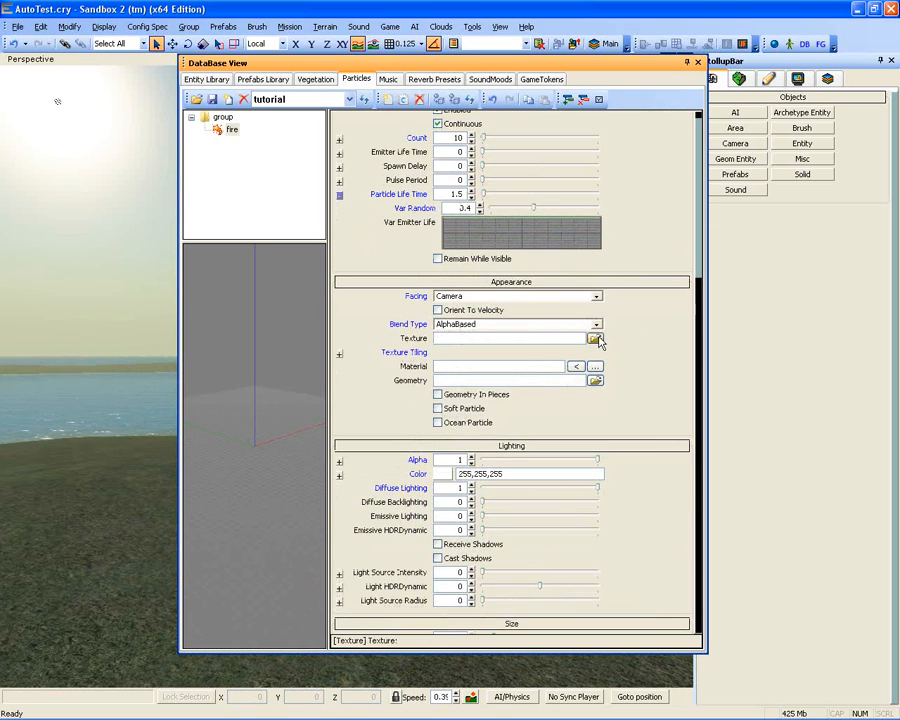
pyautogui.click(596, 339)
pyautogui.moveTo(222, 372); pyautogui.dragTo(307, 375)
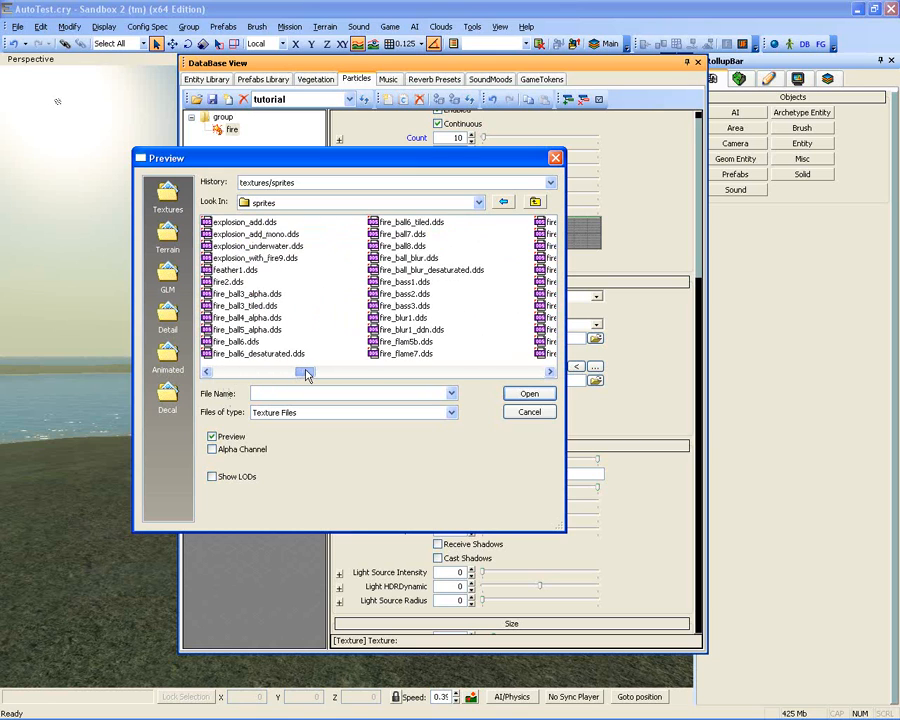
pyautogui.click(236, 342)
pyautogui.click(529, 394)
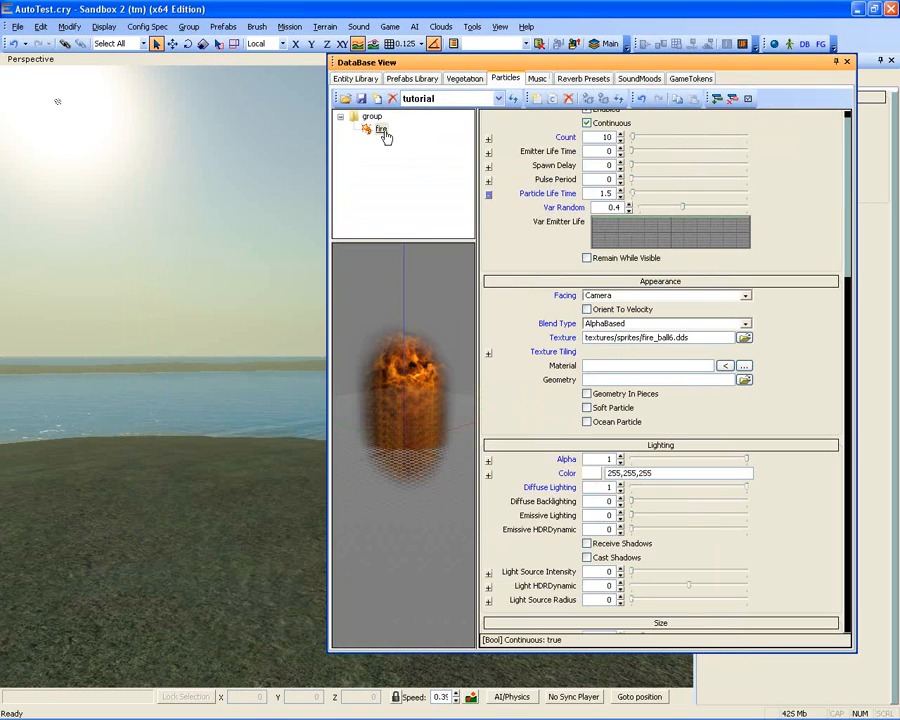
# Place the fire particle effect on the terrain in the level and raise it along Z to about 24.25
pyautogui.moveTo(366, 138); pyautogui.dragTo(347, 161)
pyautogui.moveTo(204, 577); pyautogui.dragTo(204, 572)
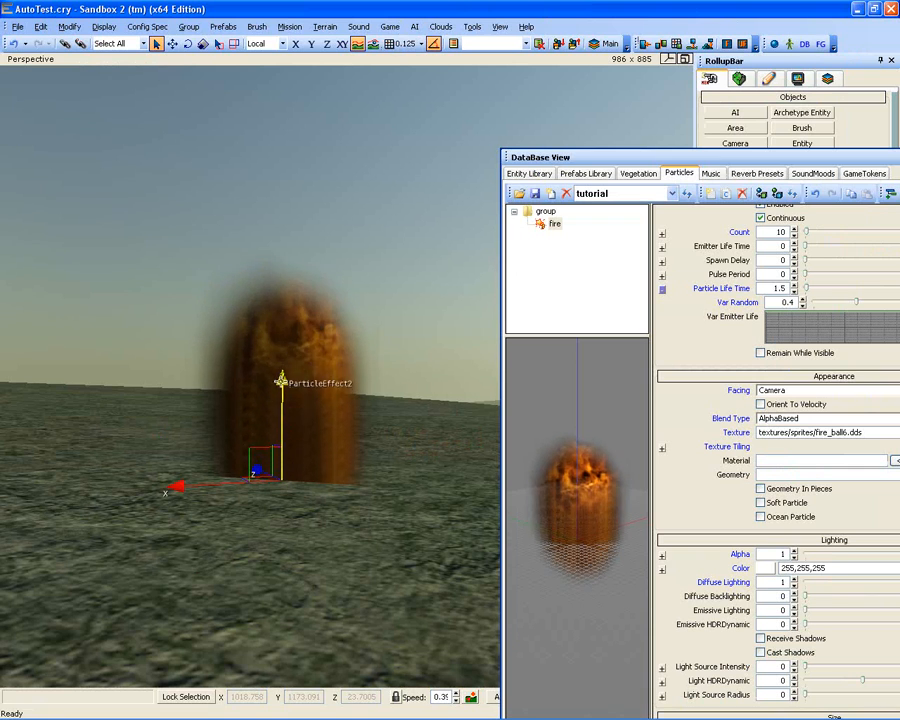
pyautogui.click(173, 44)
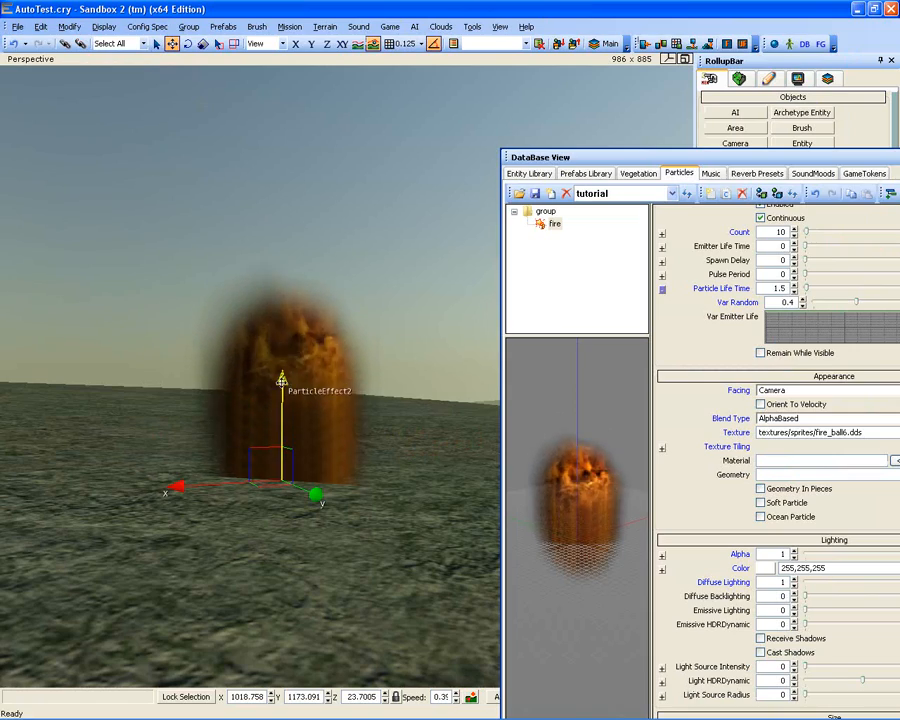
pyautogui.moveTo(294, 385); pyautogui.dragTo(185, 325)
pyautogui.press('s')
pyautogui.moveTo(180, 317); pyautogui.dragTo(173, 309, button='right')
# Set the fire particle's diffuse lighting to 0, emissive lighting to 3 and emissive HDRDynamic to 3
pyautogui.moveTo(624, 158); pyautogui.dragTo(530, 60)
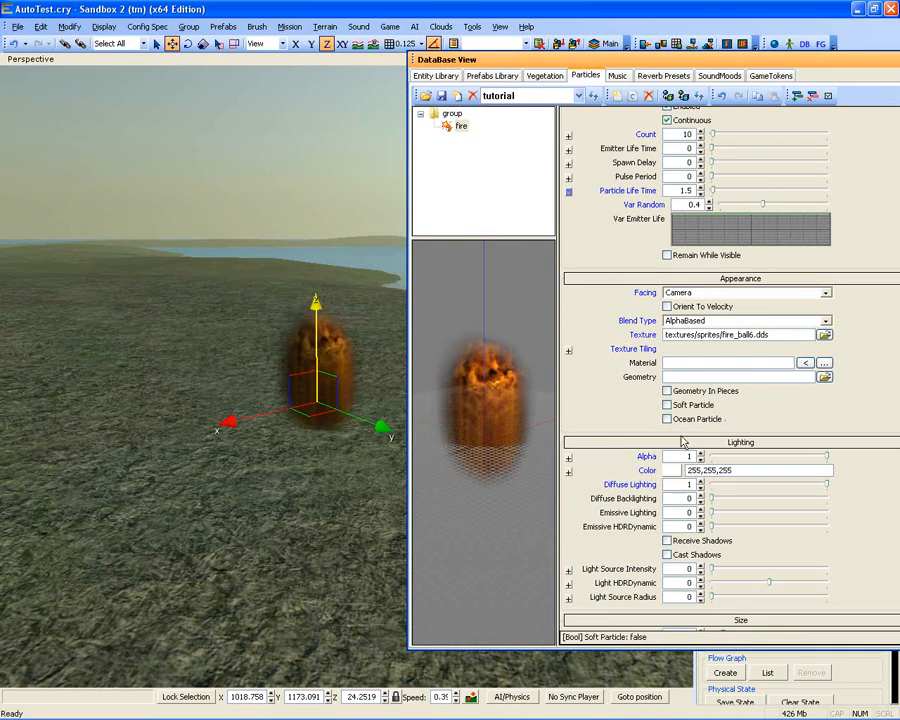
pyautogui.moveTo(509, 66); pyautogui.dragTo(491, 77)
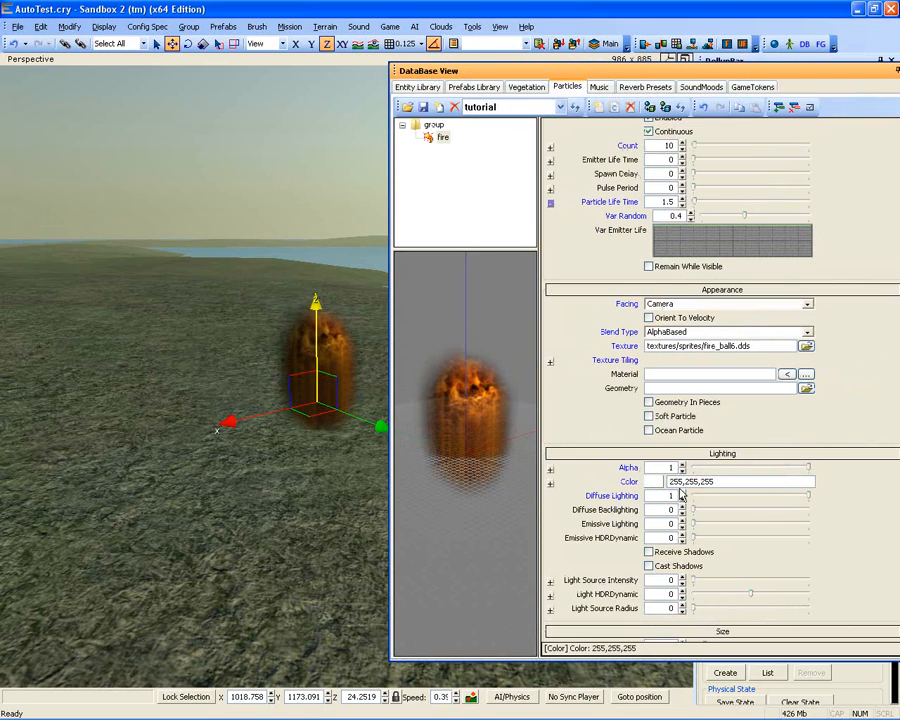
pyautogui.moveTo(668, 496); pyautogui.dragTo(687, 501)
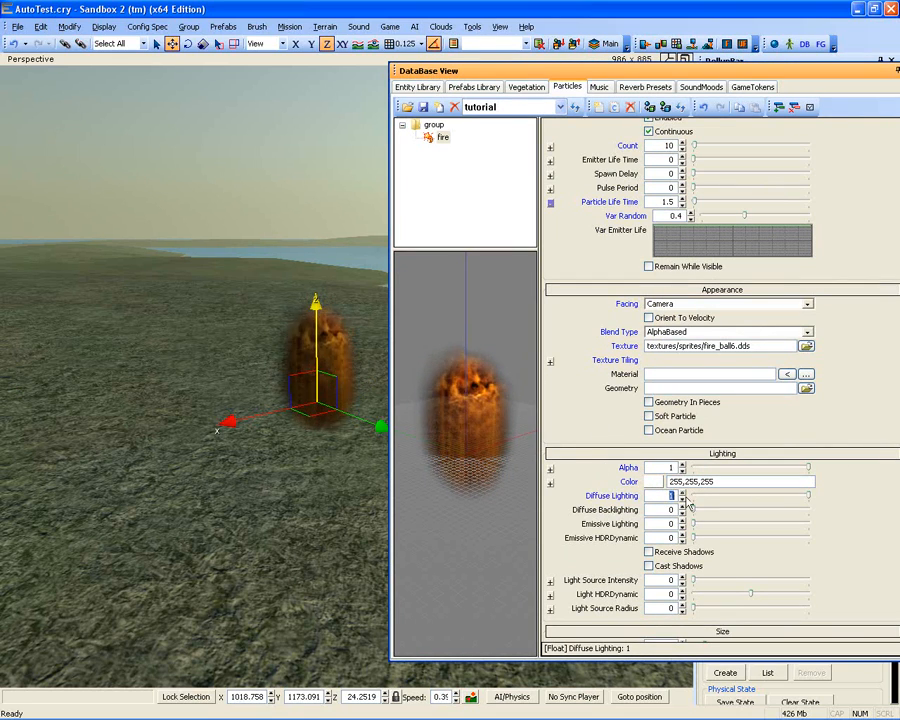
pyautogui.write('0')
pyautogui.press('Tab')
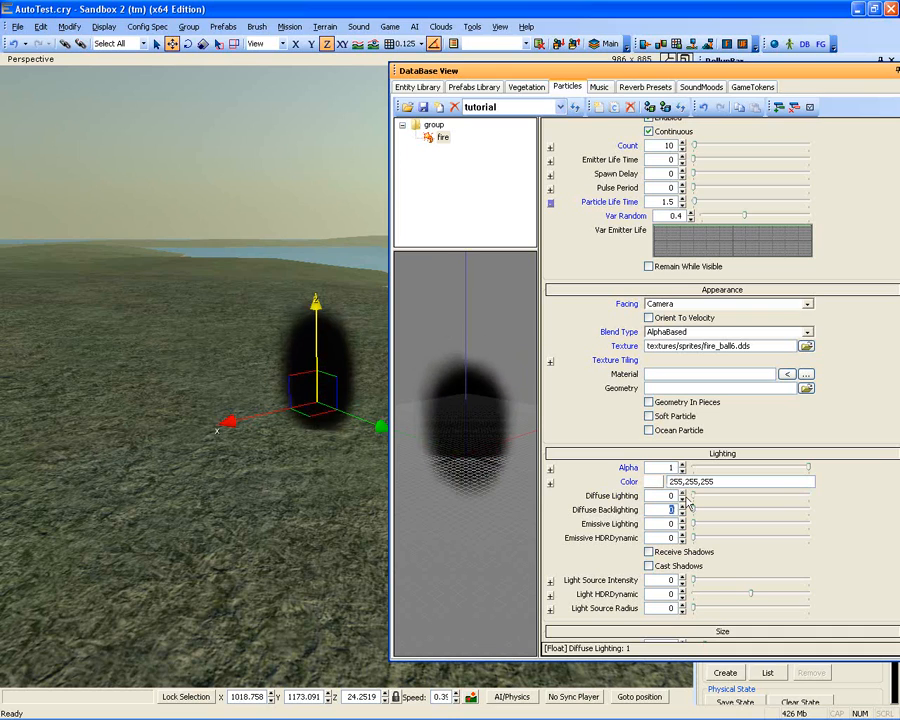
pyautogui.press('Tab')
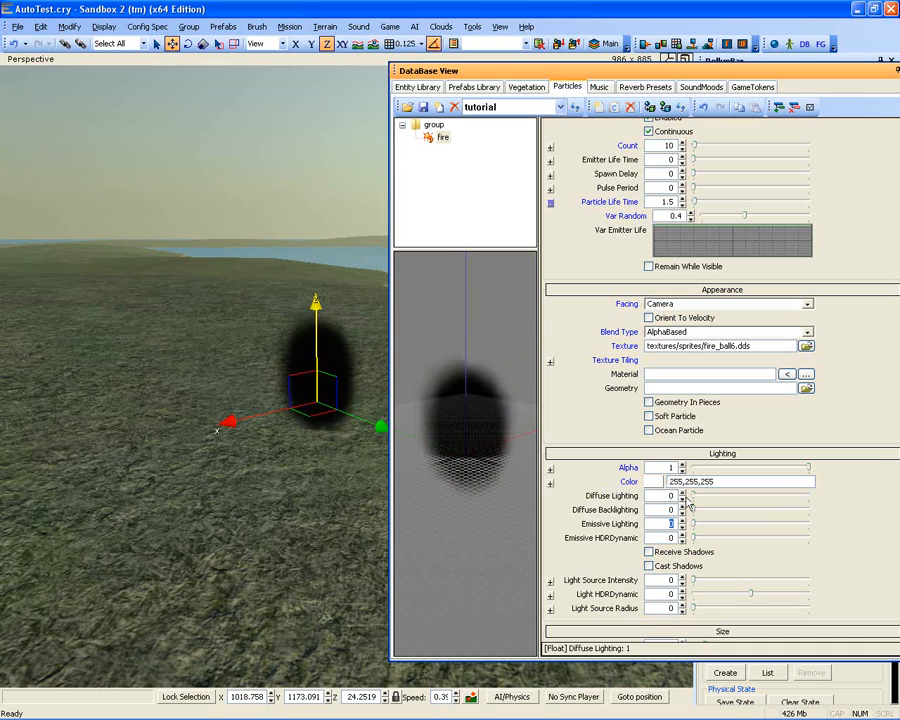
pyautogui.write('3')
pyautogui.press('Tab')
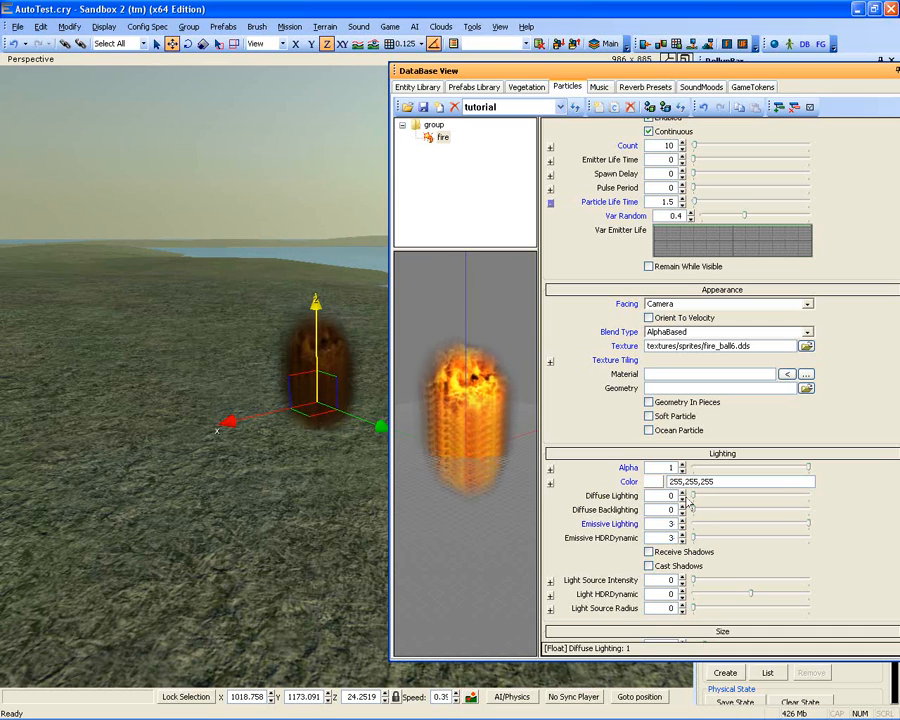
pyautogui.press('Return')
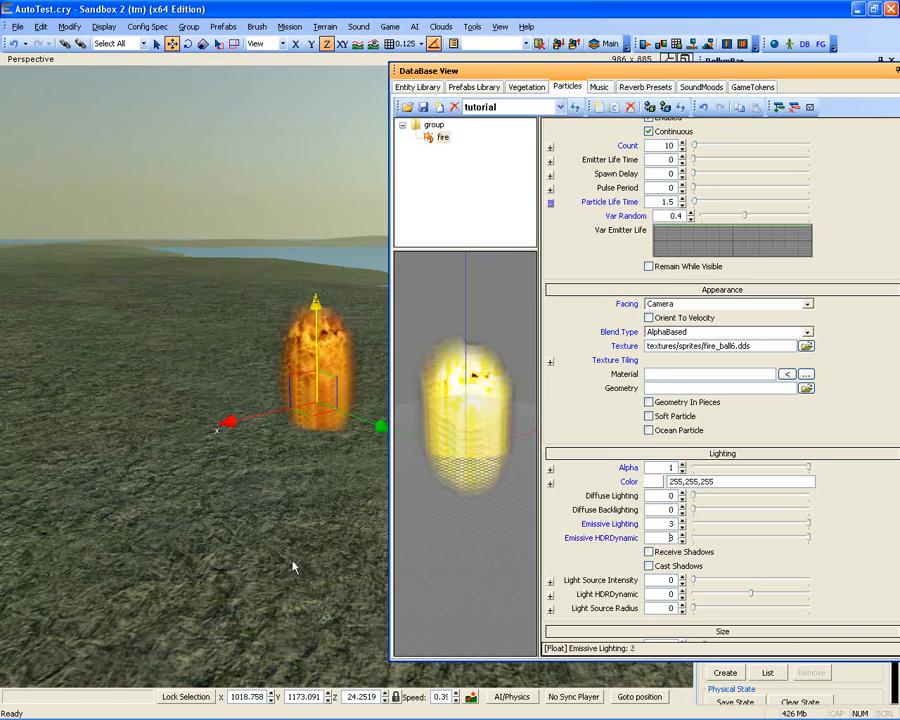
# Set the particle speed to 3 and the emit angle to 45 with a random variation of 1
pyautogui.moveTo(292, 561); pyautogui.dragTo(311, 572, button='middle')
pyautogui.scroll(3, 276, 574)
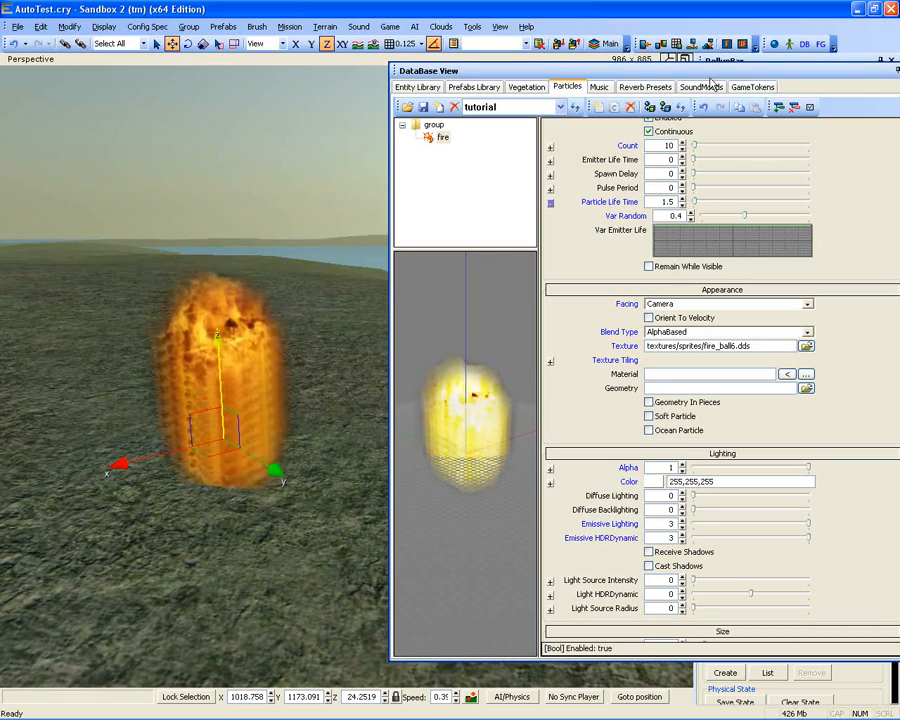
pyautogui.moveTo(710, 70); pyautogui.dragTo(613, 71)
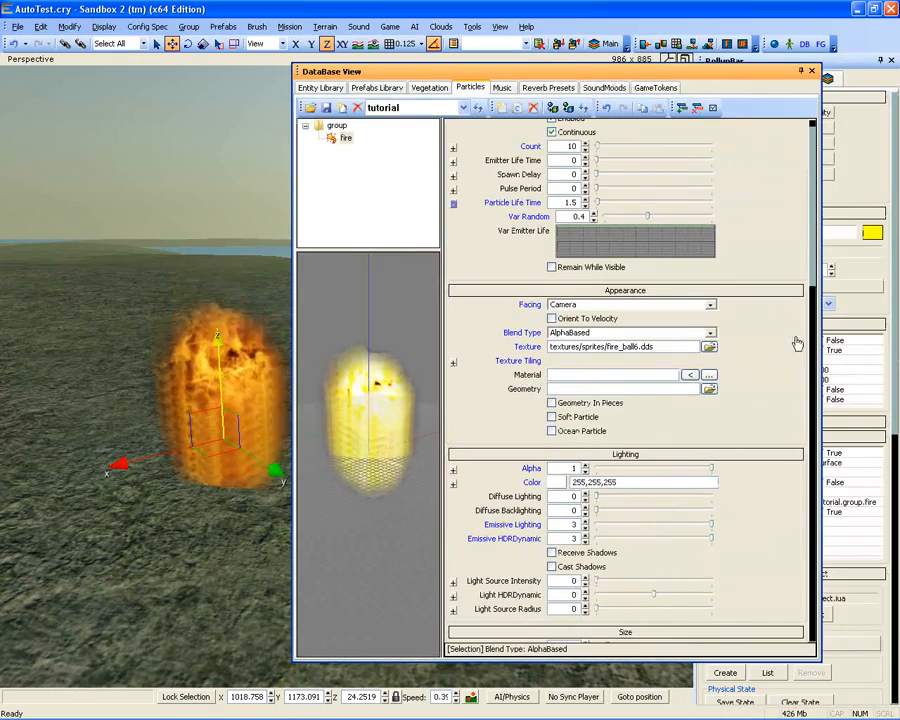
pyautogui.scroll(-5, 792, 355)
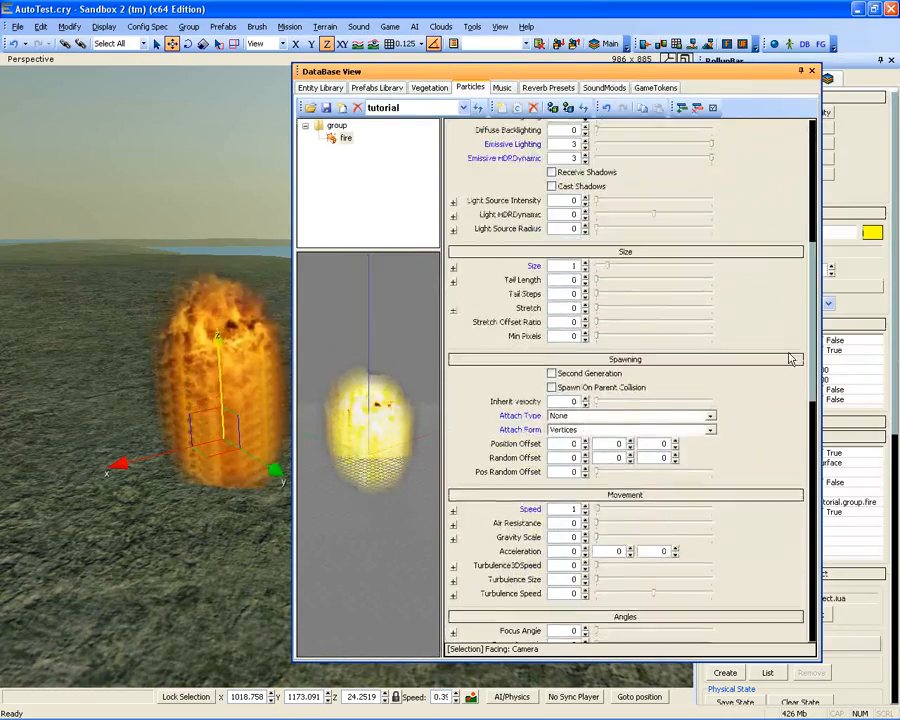
pyautogui.scroll(-3, 792, 358)
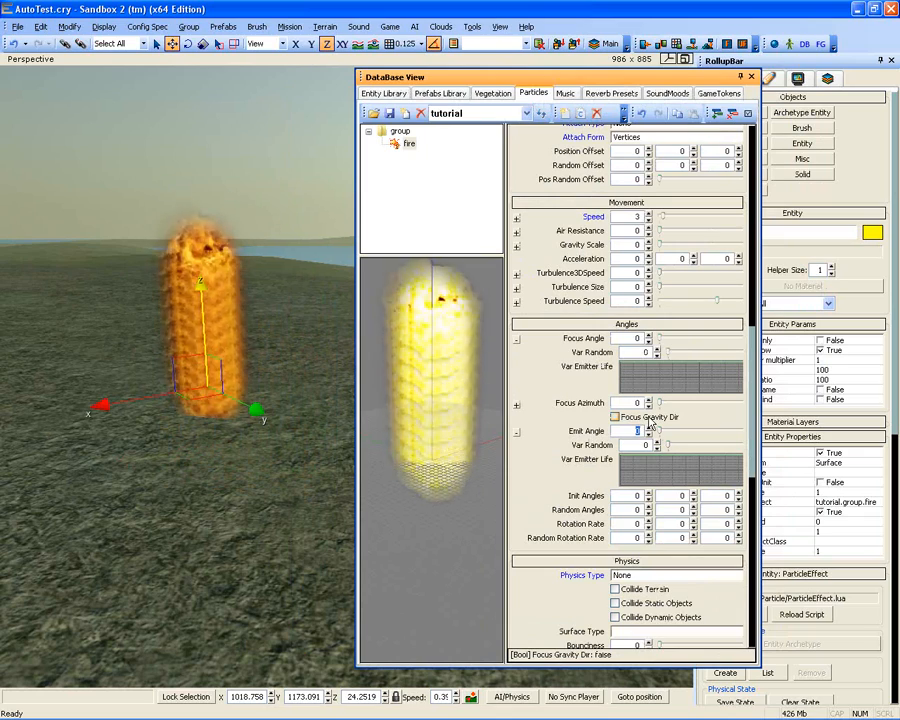
pyautogui.write('45')
pyautogui.press('Return')
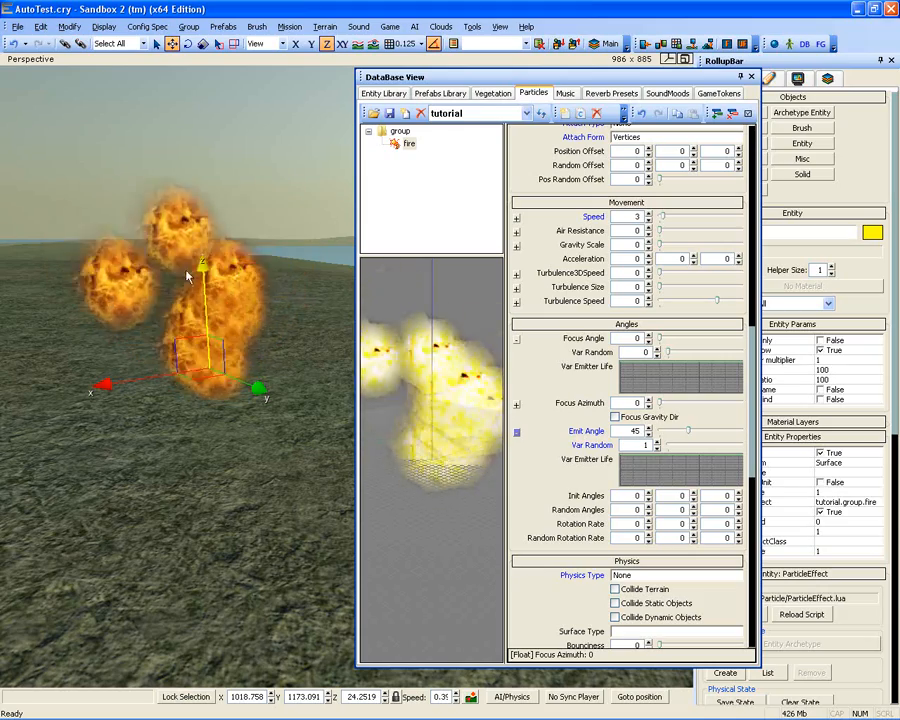
# Set the third component of the particle's Random Angles to 180 and of its Random Rotation Rate to 30
pyautogui.moveTo(746, 511); pyautogui.dragTo(746, 451)
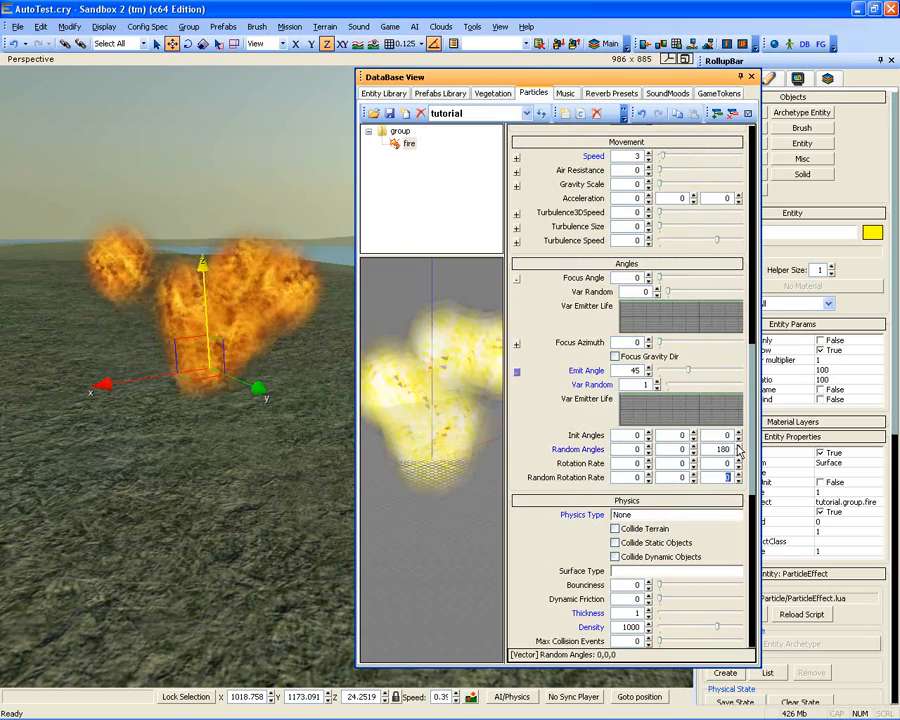
pyautogui.click(730, 478)
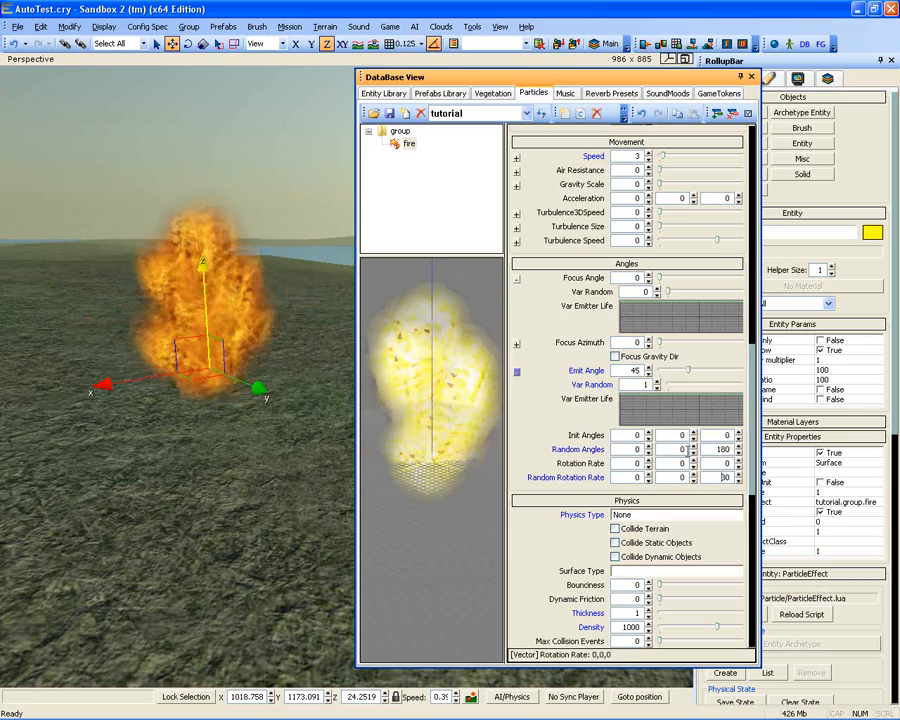
pyautogui.click(636, 435)
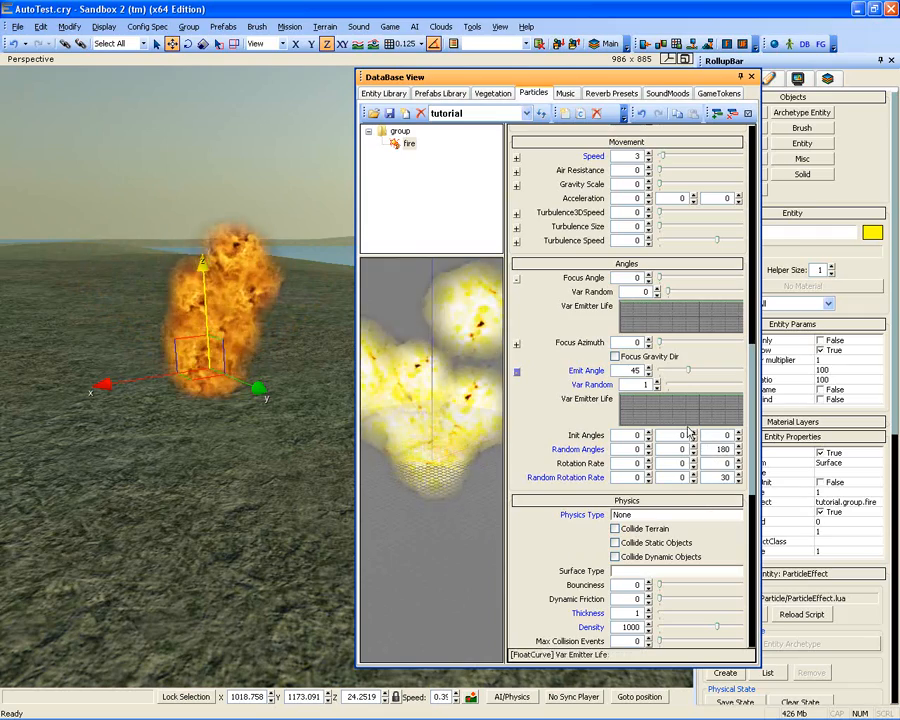
# Set the particle's Stretch to 0.2 and shape its particle-life curve to fall from 1 at the start to 0 at the end
pyautogui.scroll(8, 657, 424)
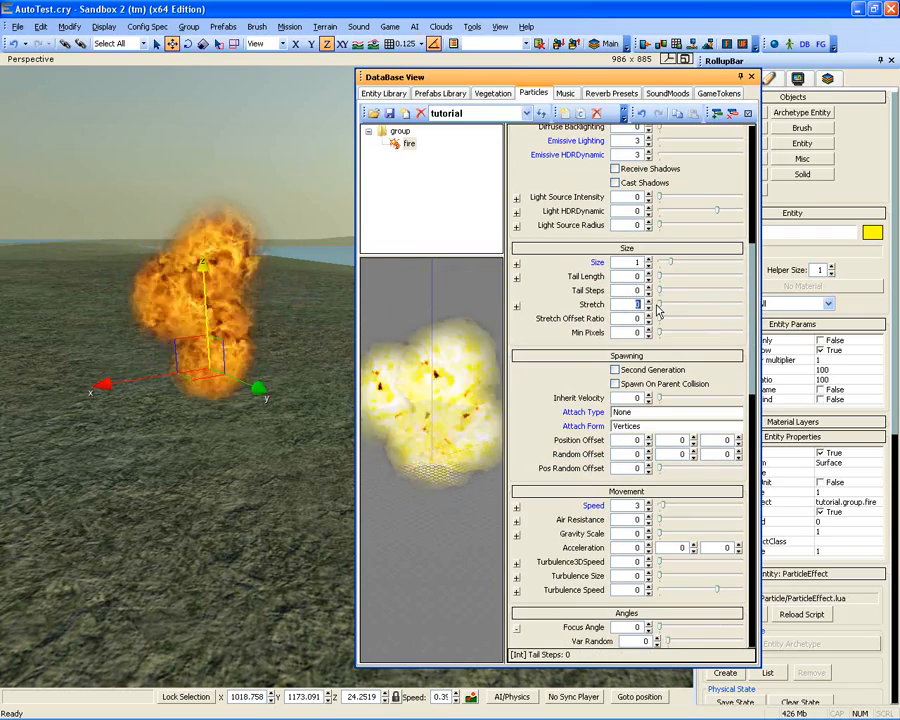
pyautogui.press('Return')
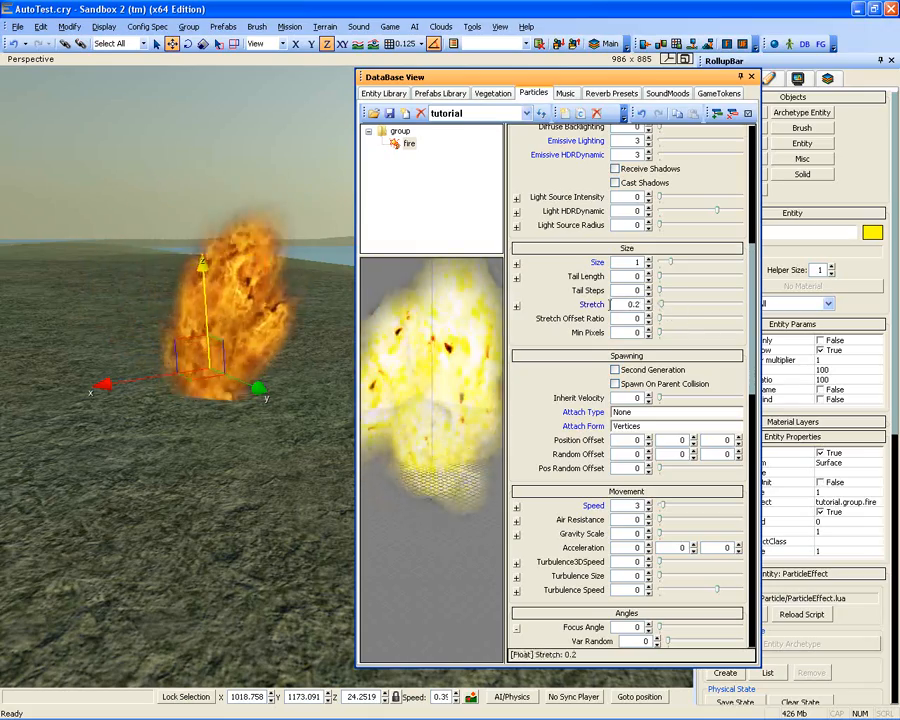
pyautogui.click(516, 307)
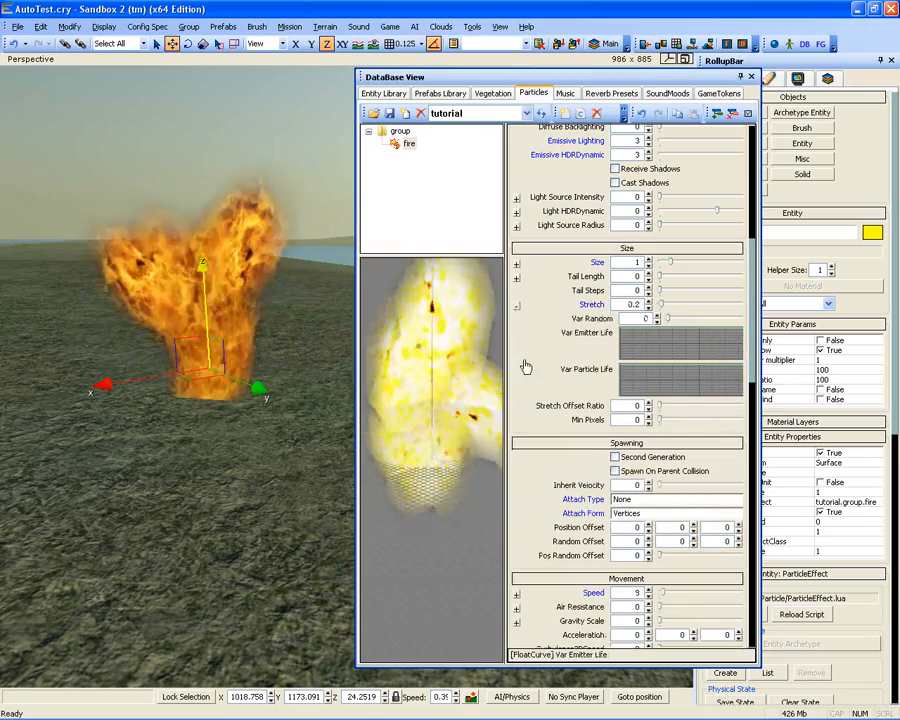
pyautogui.moveTo(476, 355); pyautogui.dragTo(477, 356)
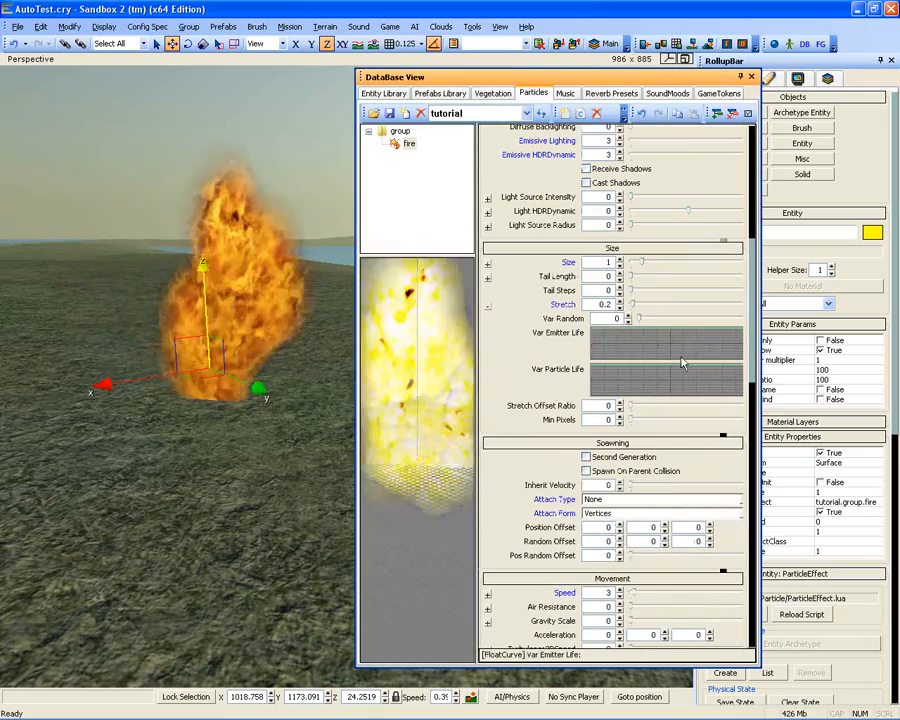
pyautogui.doubleClick(608, 367)
pyautogui.moveTo(608, 367); pyautogui.dragTo(591, 366)
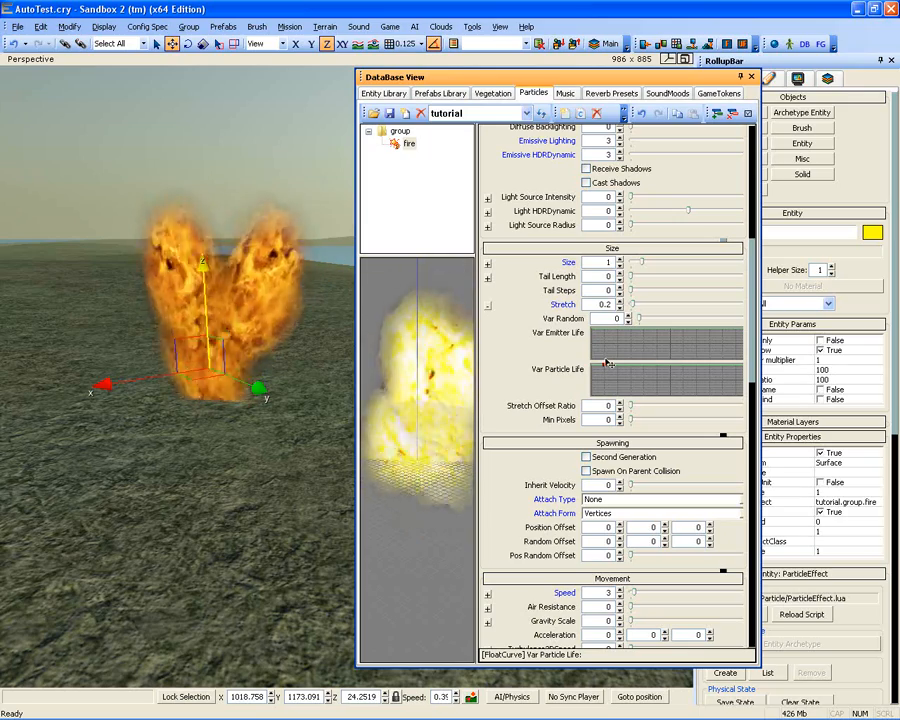
pyautogui.doubleClick(682, 367)
pyautogui.moveTo(682, 367); pyautogui.dragTo(752, 405)
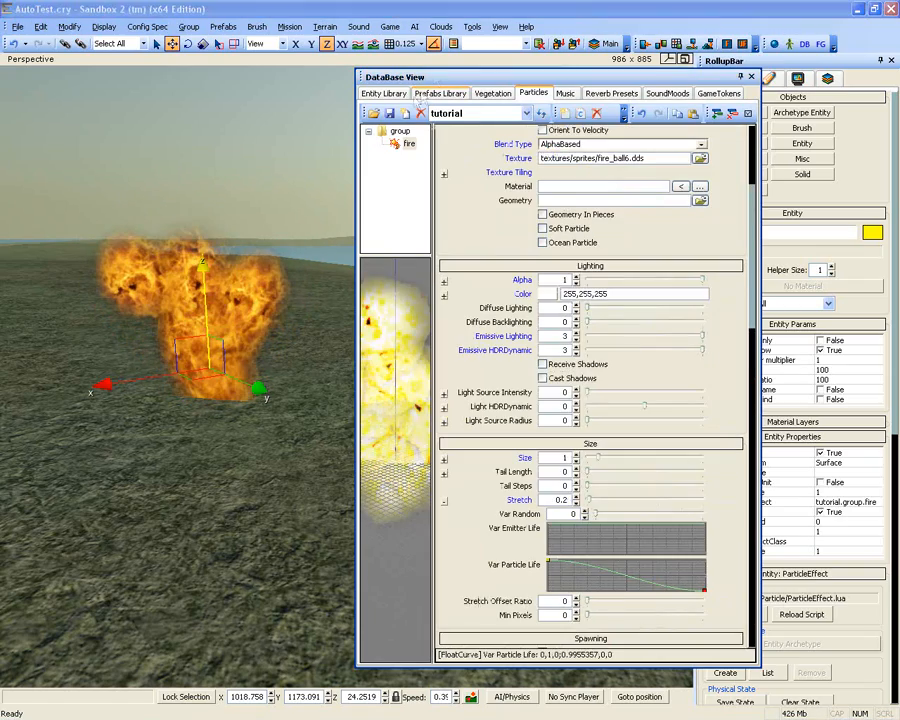
# Shape the fire particle's Alpha particle-life curve to rise from 0 at the start to 1 at about 0.25, falling to 0 at the end
pyautogui.click(434, 76)
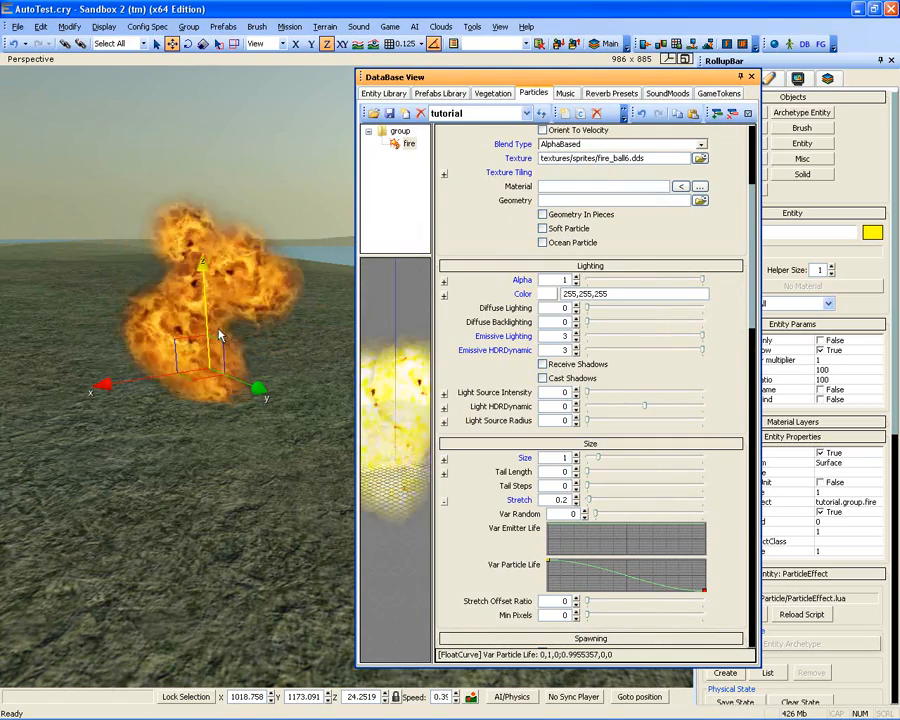
pyautogui.click(547, 295)
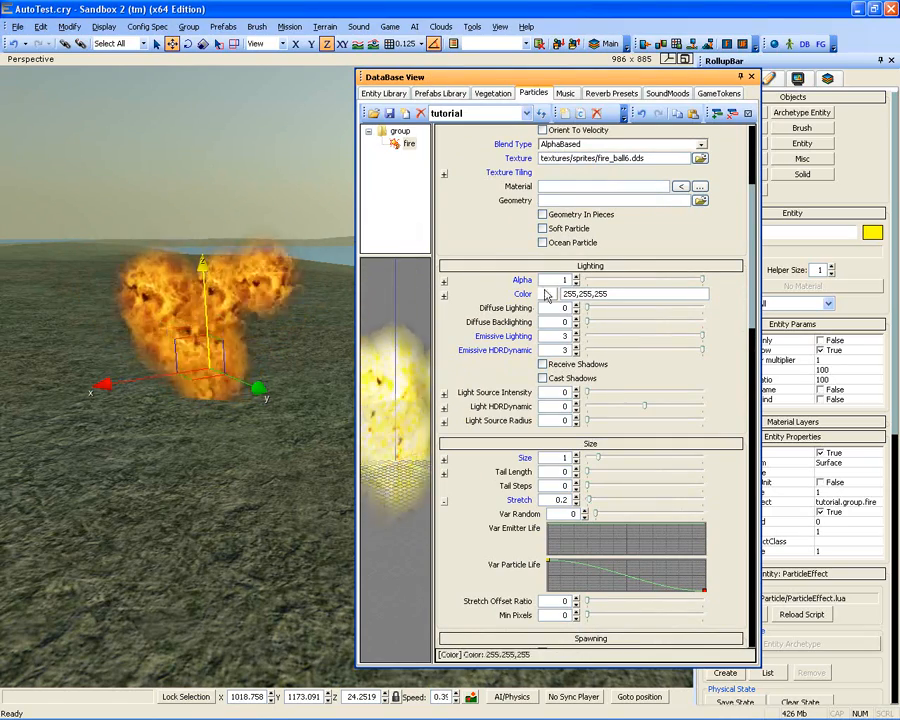
pyautogui.click(444, 281)
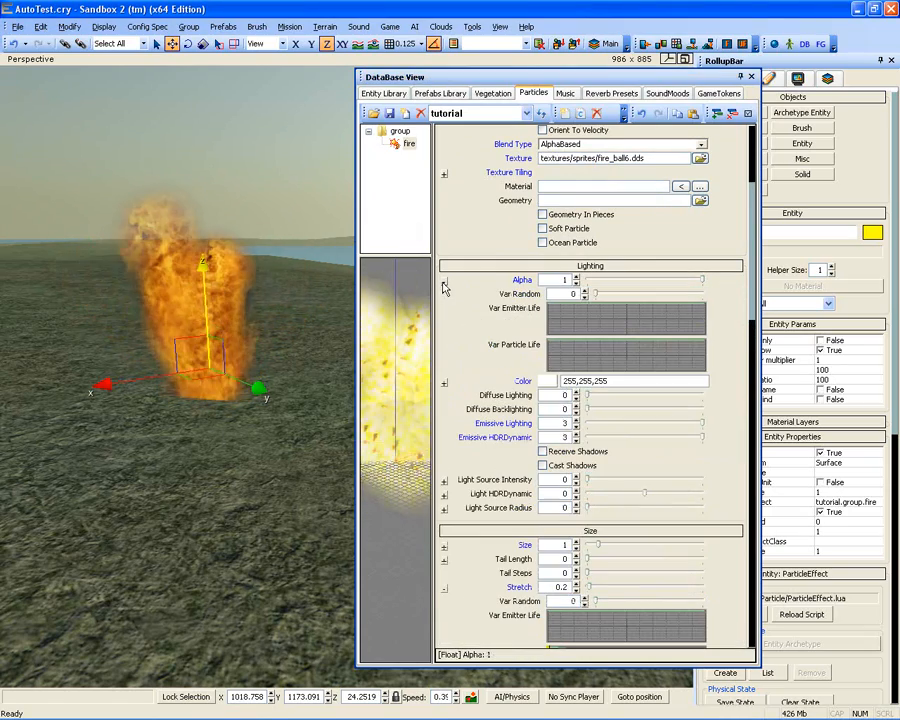
pyautogui.doubleClick(588, 341)
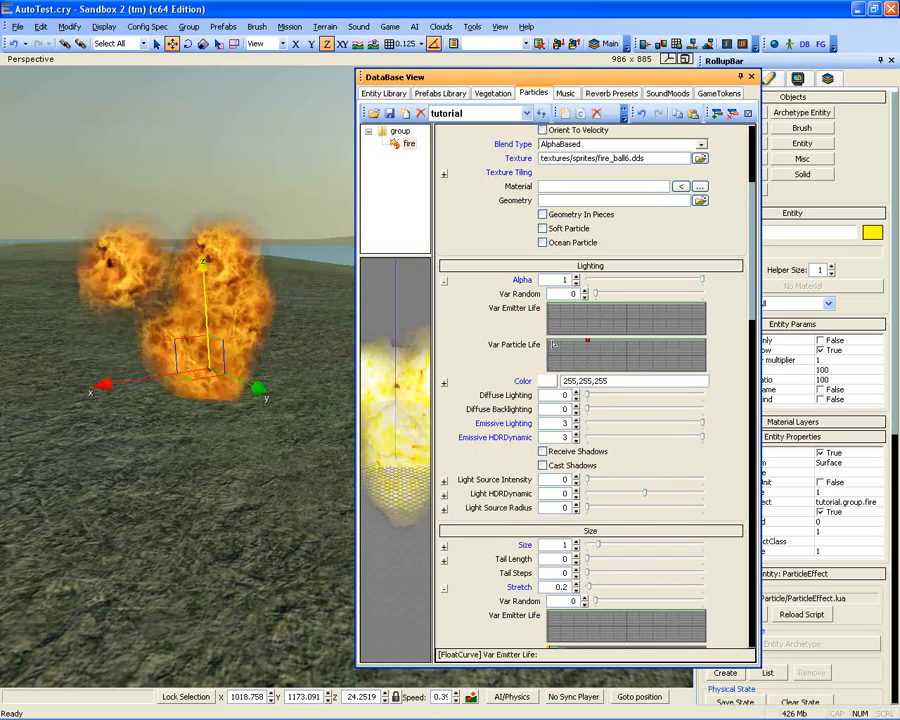
pyautogui.doubleClick(551, 341)
pyautogui.moveTo(551, 341); pyautogui.dragTo(526, 385)
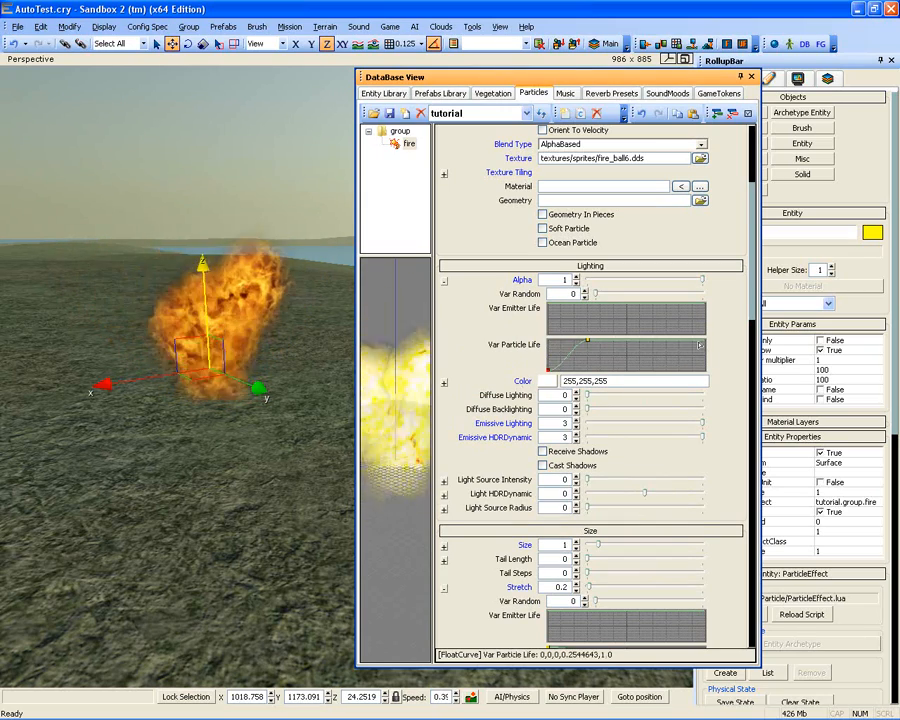
pyautogui.doubleClick(701, 341)
pyautogui.moveTo(701, 341); pyautogui.dragTo(735, 411)
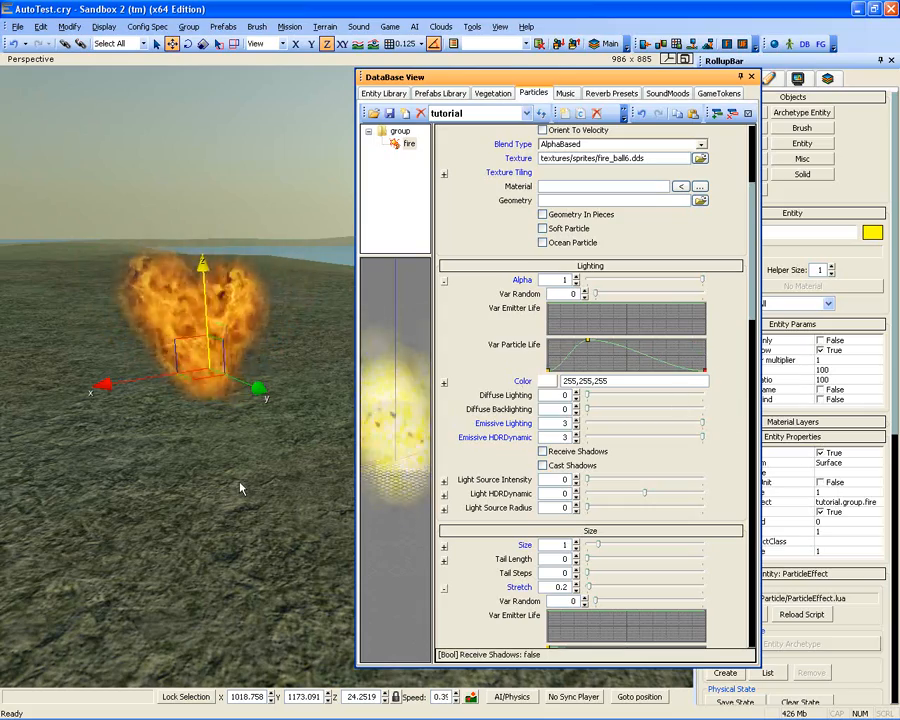
pyautogui.moveTo(241, 487); pyautogui.dragTo(240, 486, button='middle')
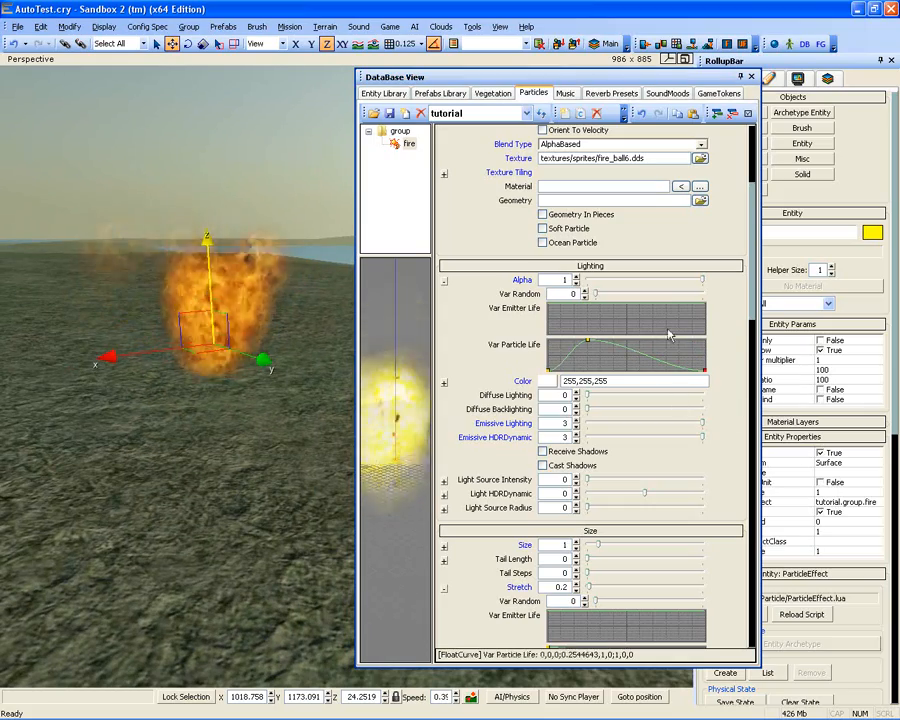
# Set the fire particle's Emit Angle to 30
pyautogui.moveTo(752, 301); pyautogui.dragTo(715, 468)
pyautogui.moveTo(556, 461); pyautogui.dragTo(575, 458)
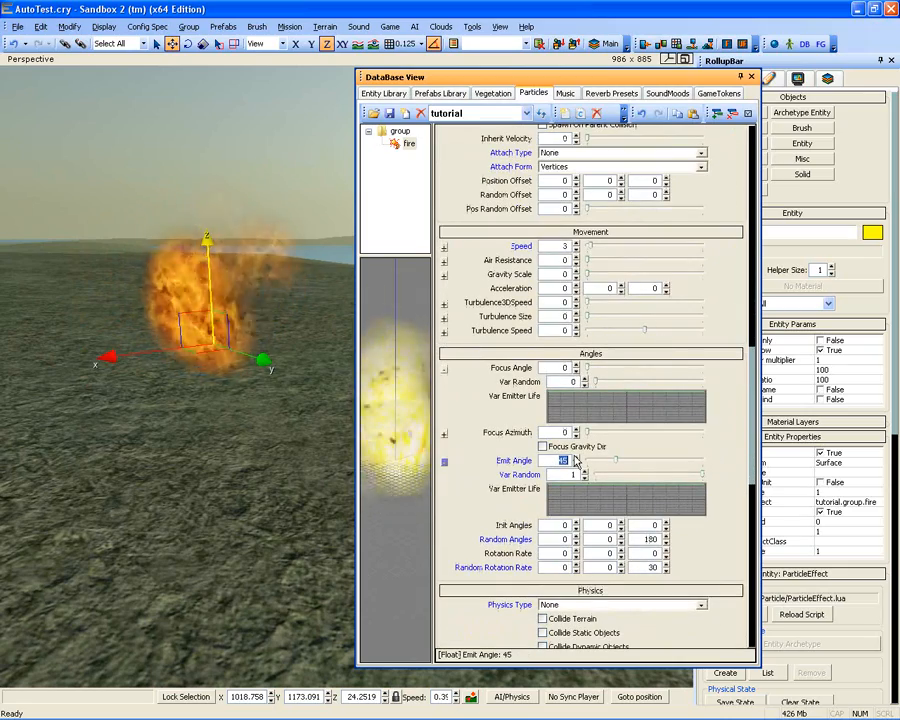
pyautogui.write('30')
pyautogui.press('Return')
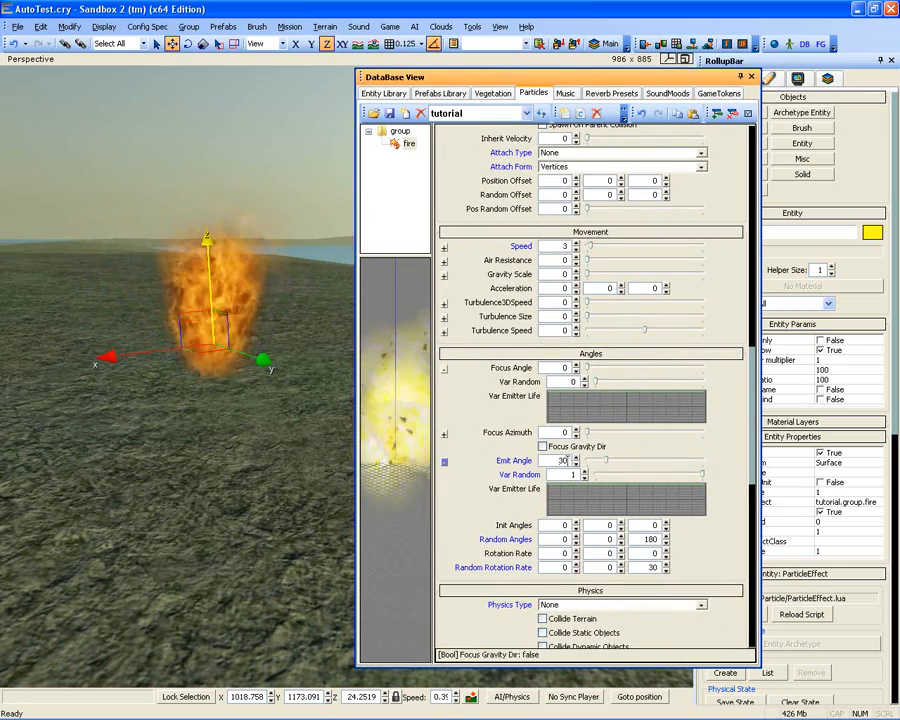
# Set the fire particle's Particle Life Time to 0.8
pyautogui.moveTo(753, 424); pyautogui.dragTo(754, 135)
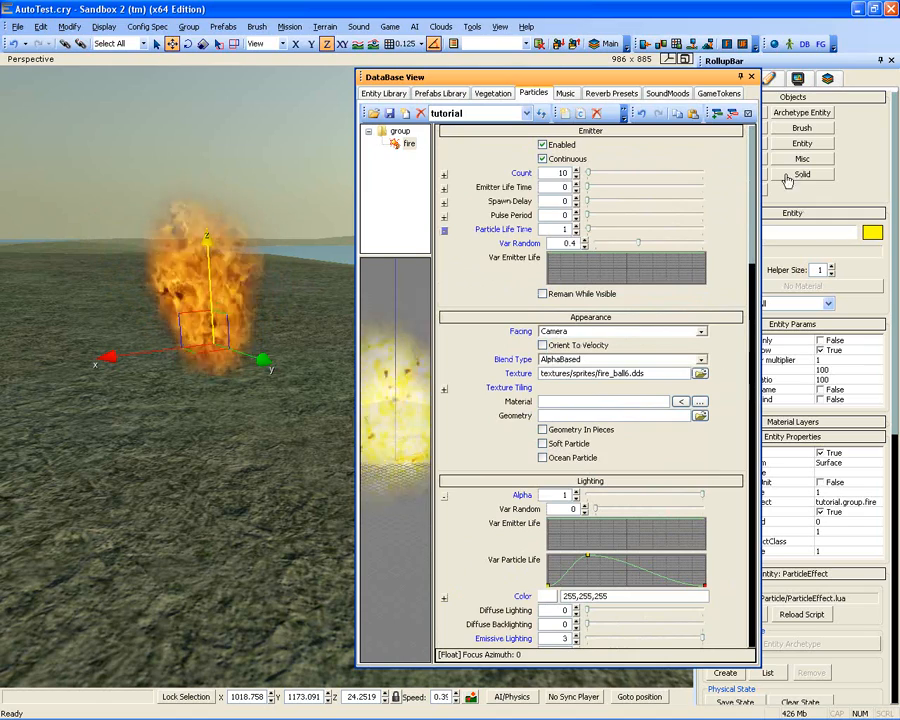
pyautogui.doubleClick(566, 229)
pyautogui.write('0.8')
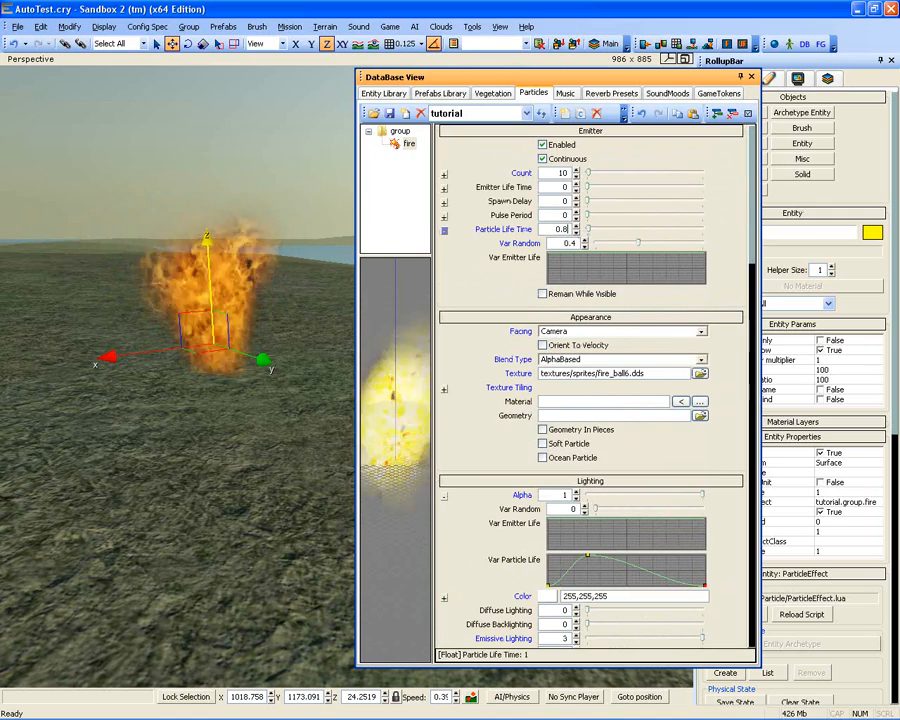
# Enable Soft Particle for the fire effect and inspect how the flames blend with the terrain up close and from a distance
pyautogui.moveTo(235, 456); pyautogui.dragTo(235, 456, button='right')
pyautogui.moveTo(235, 456); pyautogui.dragTo(235, 440, button='middle')
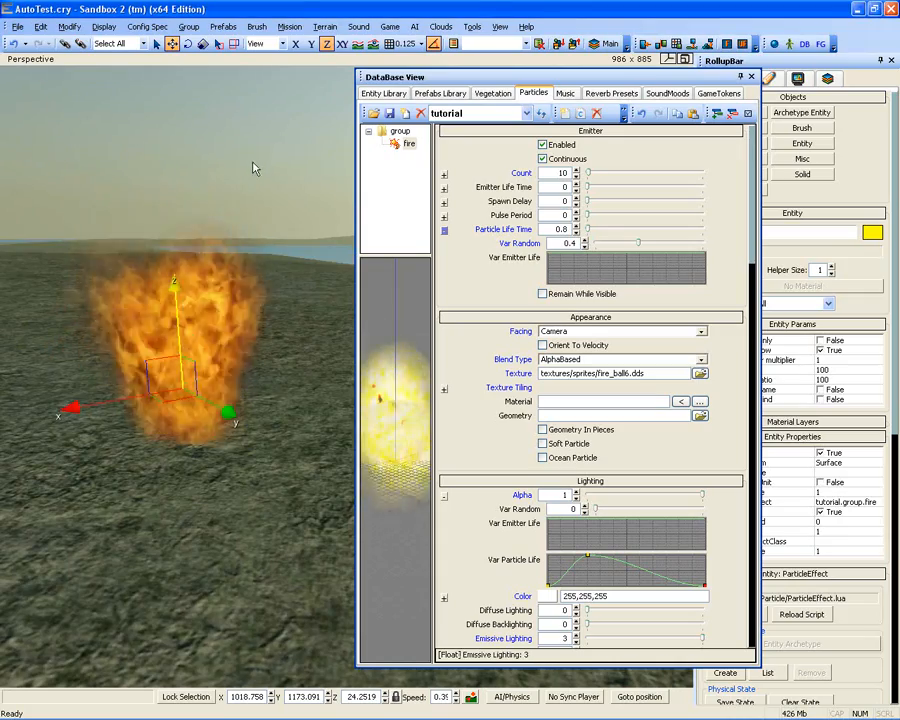
pyautogui.moveTo(275, 225); pyautogui.dragTo(251, 253, button='right')
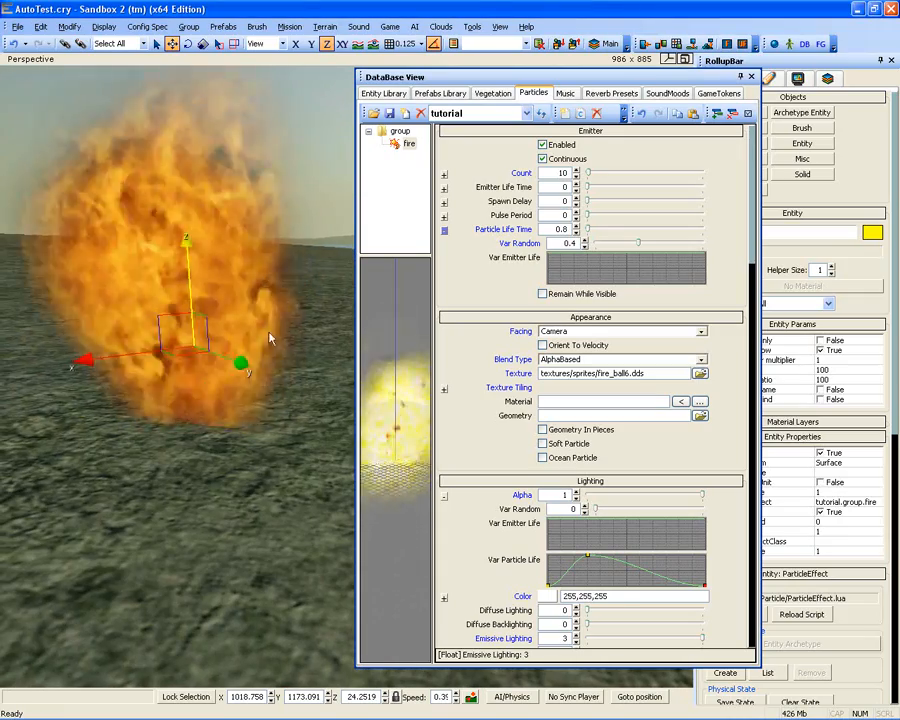
pyautogui.moveTo(220, 441); pyautogui.dragTo(220, 441, button='middle')
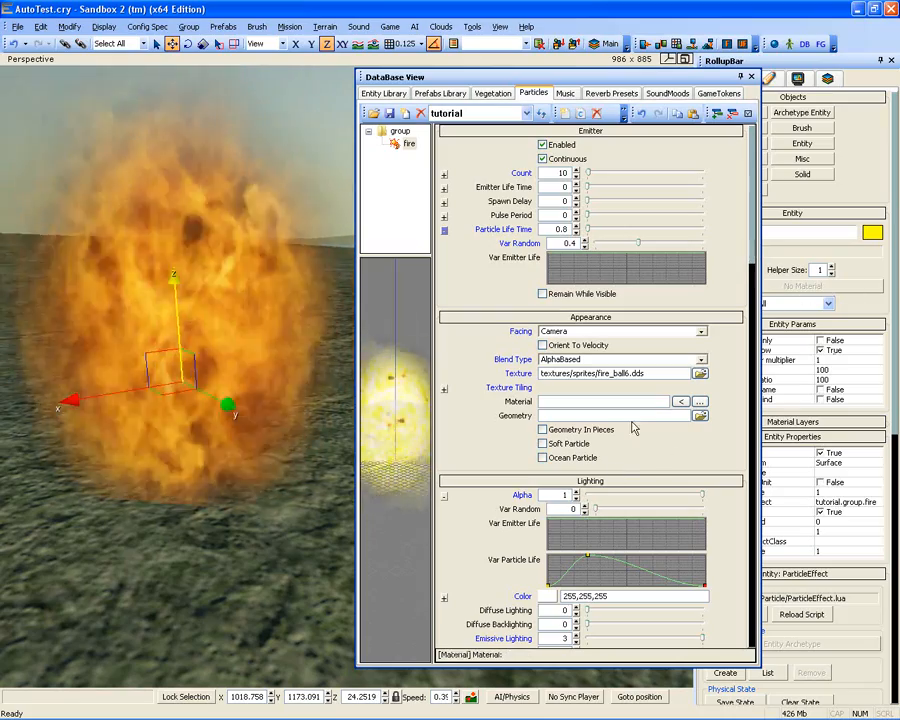
pyautogui.click(542, 443)
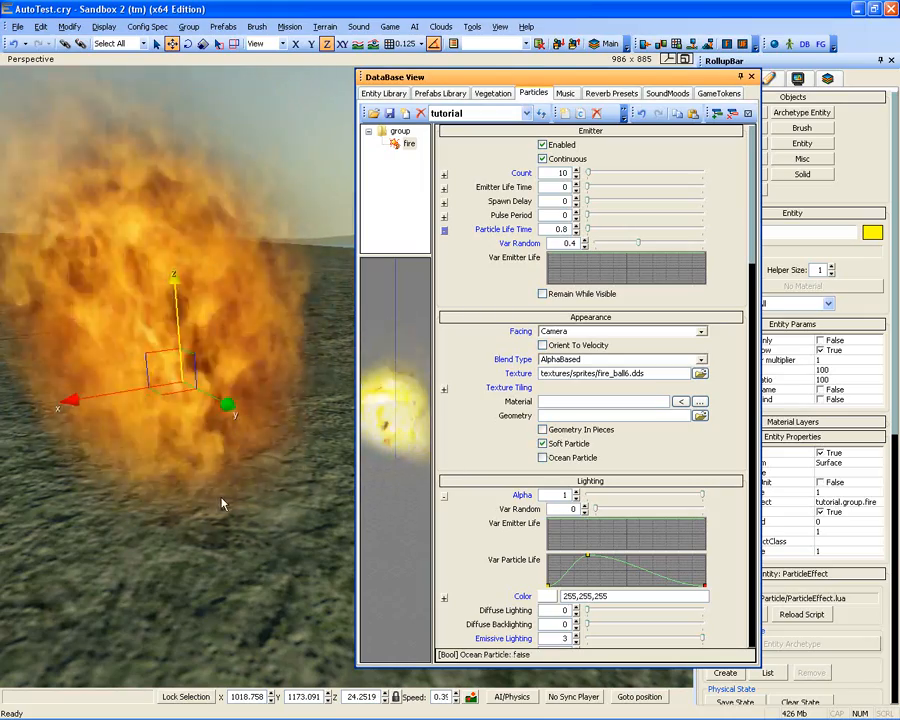
pyautogui.press('s')
pyautogui.moveTo(221, 498); pyautogui.dragTo(221, 498, button='right')
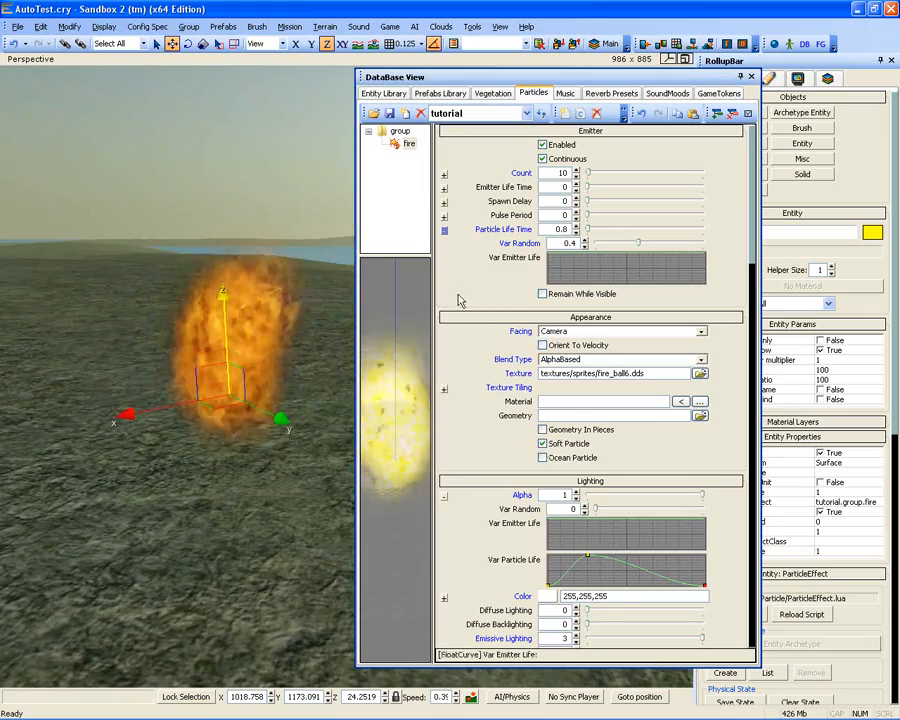
pyautogui.moveTo(277, 254); pyautogui.dragTo(281, 245, button='middle')
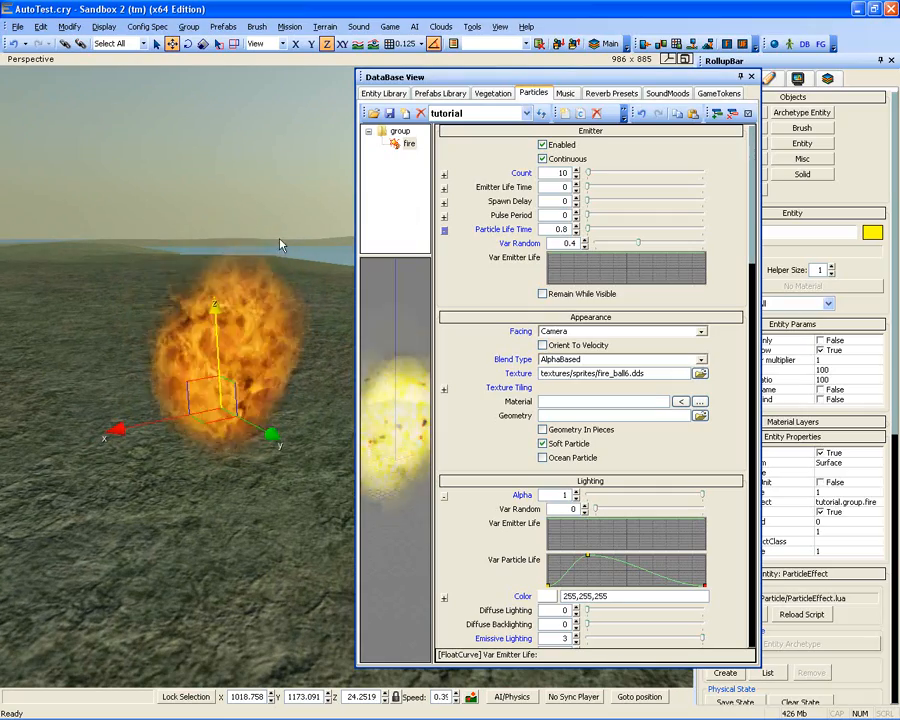